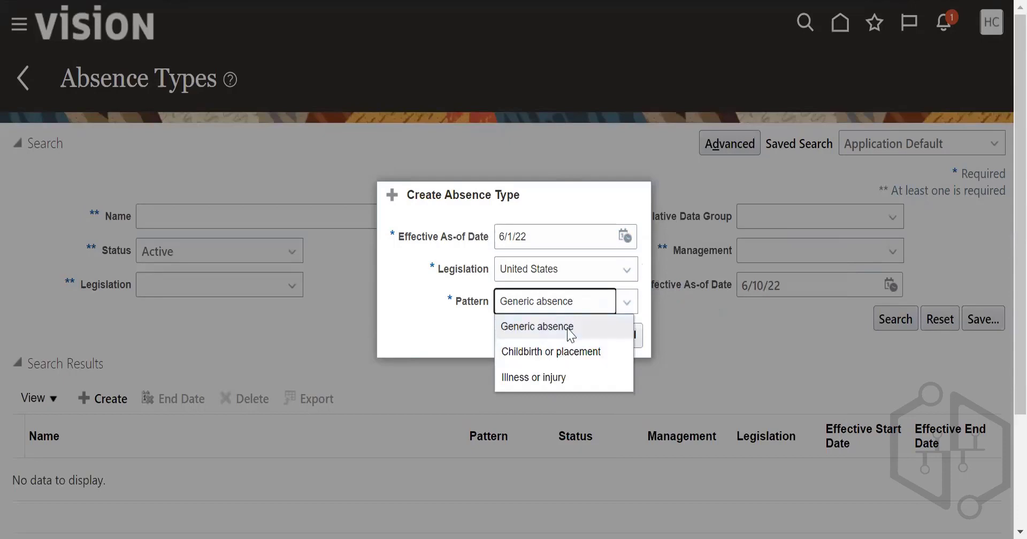
- Choose the Generic absence pattern for the new absence type, continue to its details and name it "US_generaic absence"
left_click(508, 331)
left_click(588, 336)
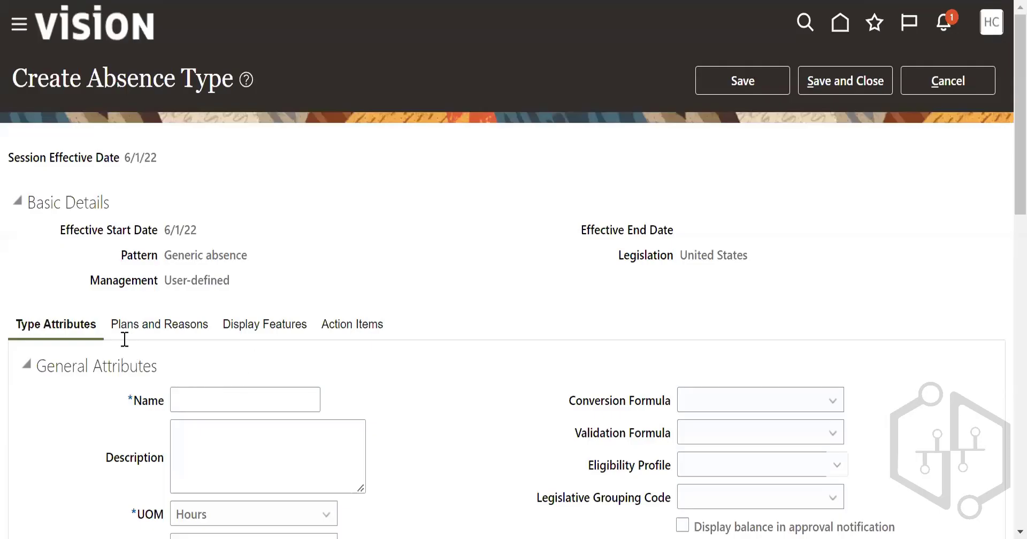
left_click(197, 401)
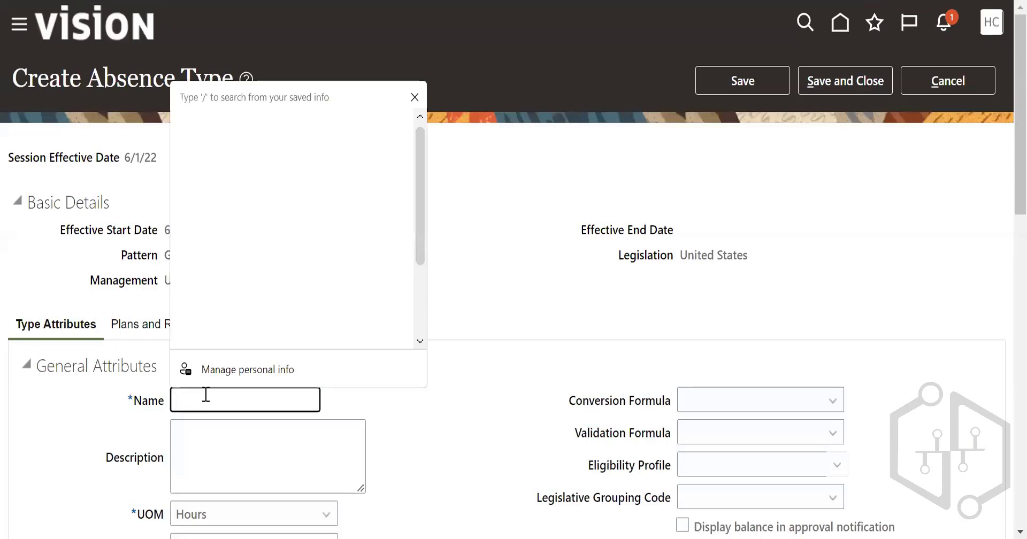
type("US_Absences")
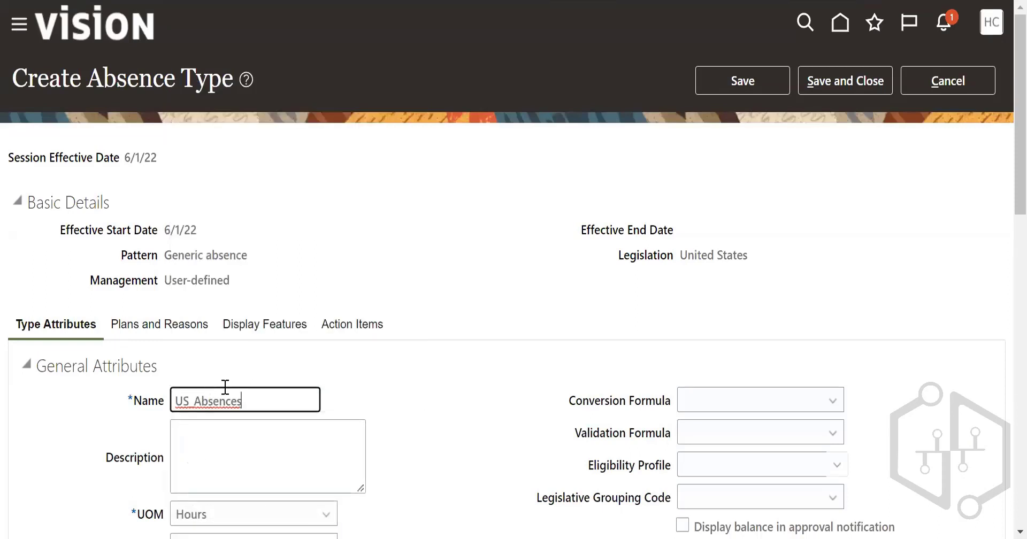
key("BackSpace")
key("BackSpace")
key("BackSpace")
type("_ge")
type("neraic a")
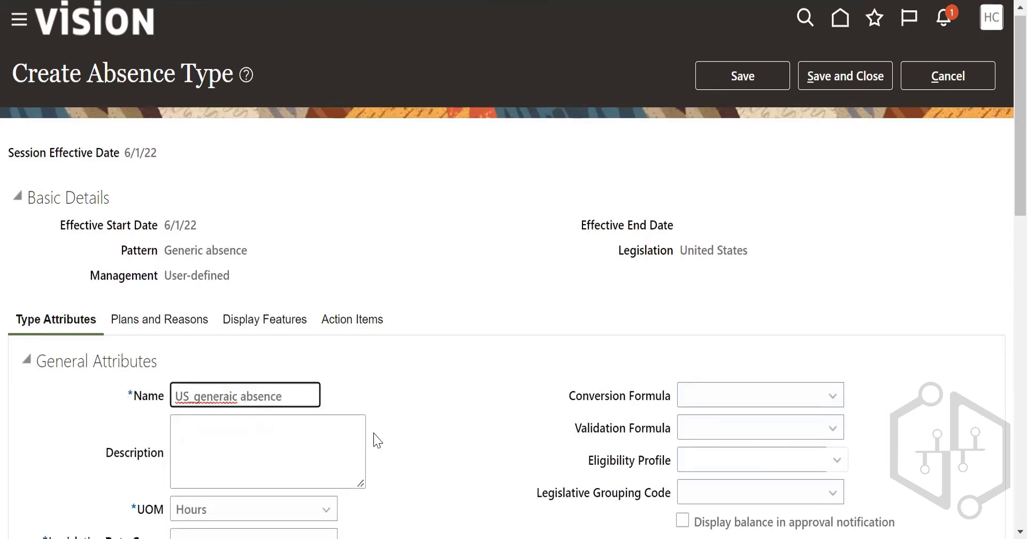
- Set the legislative data group to US Legislative Data Group and the status to Active
scroll(374, 436, "down", 5)
left_click(698, 170)
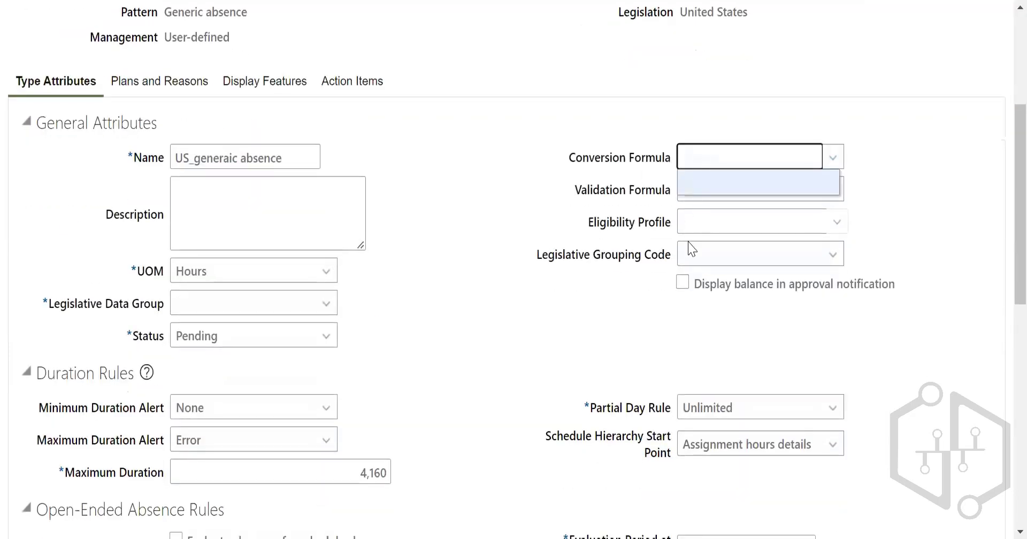
left_click(701, 224)
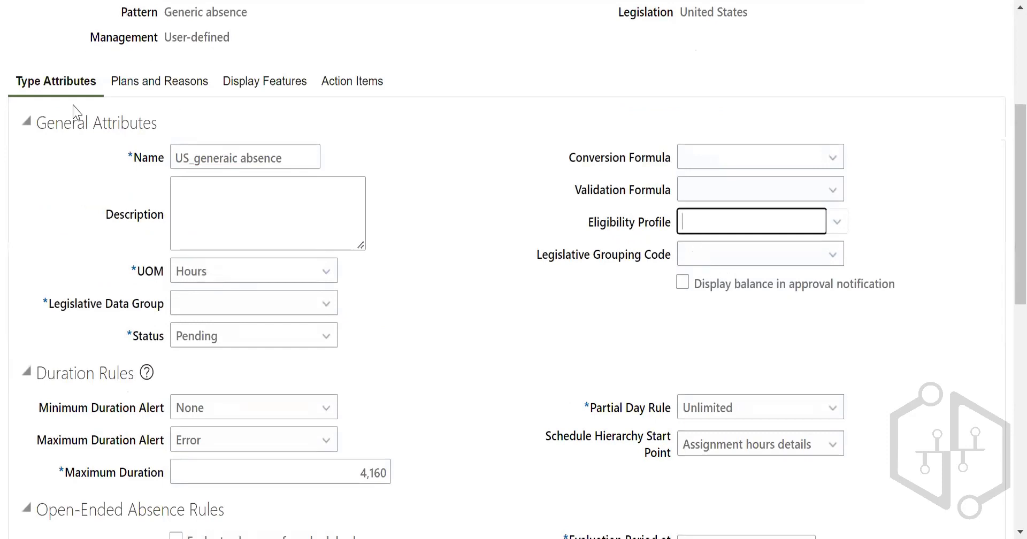
left_click(251, 309)
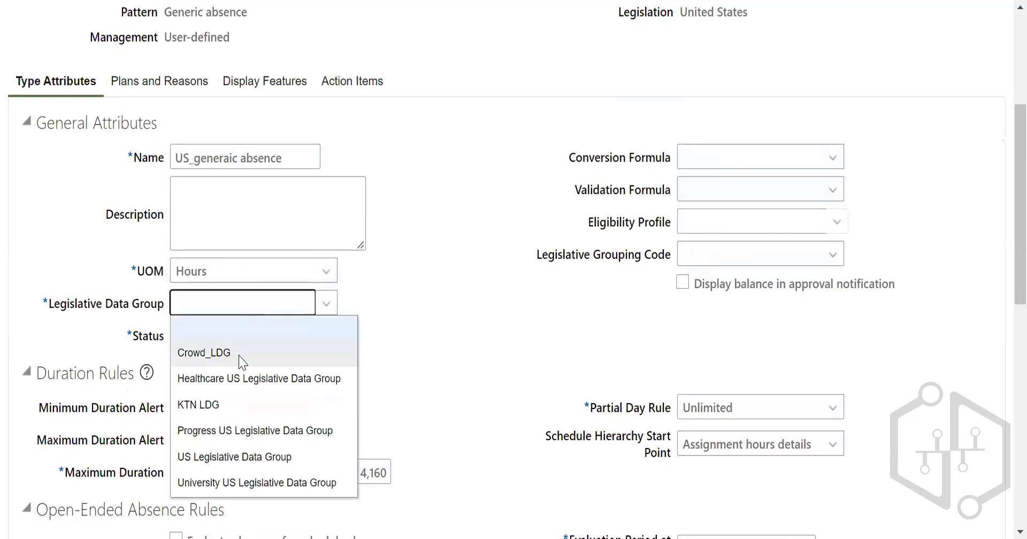
left_click(242, 457)
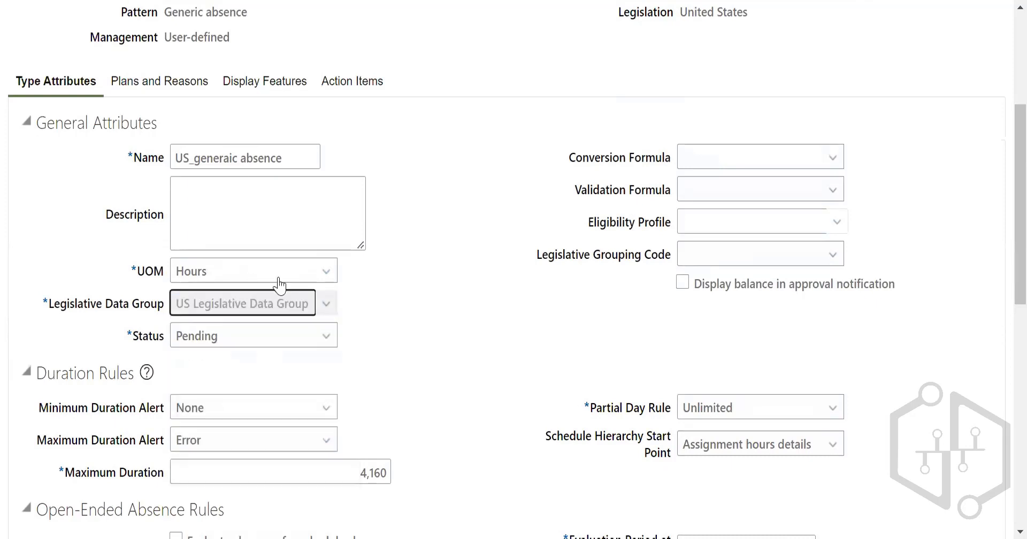
left_click(291, 338)
left_click(238, 362)
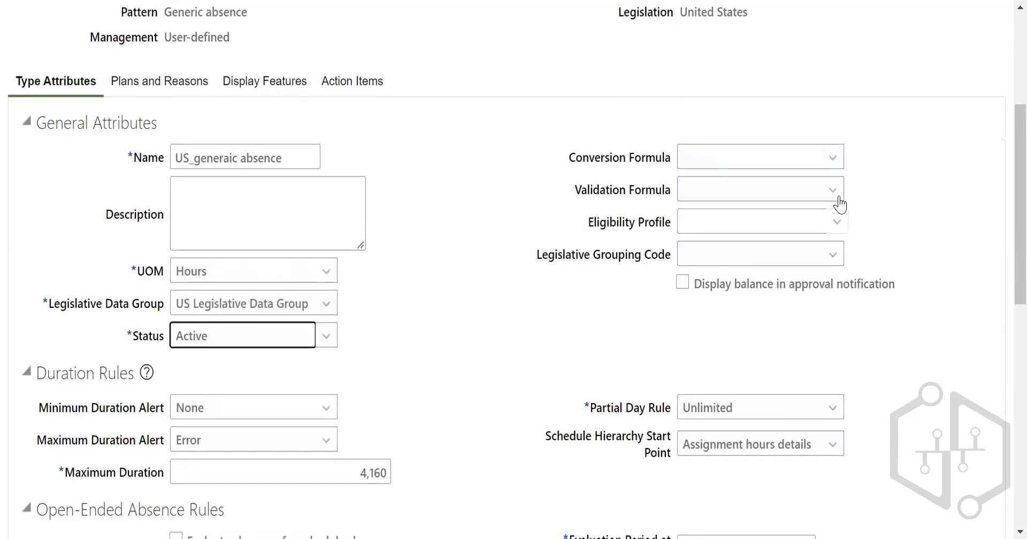
- Correct the spelling of the absence type's name to "US_generic absence"
left_click(765, 231)
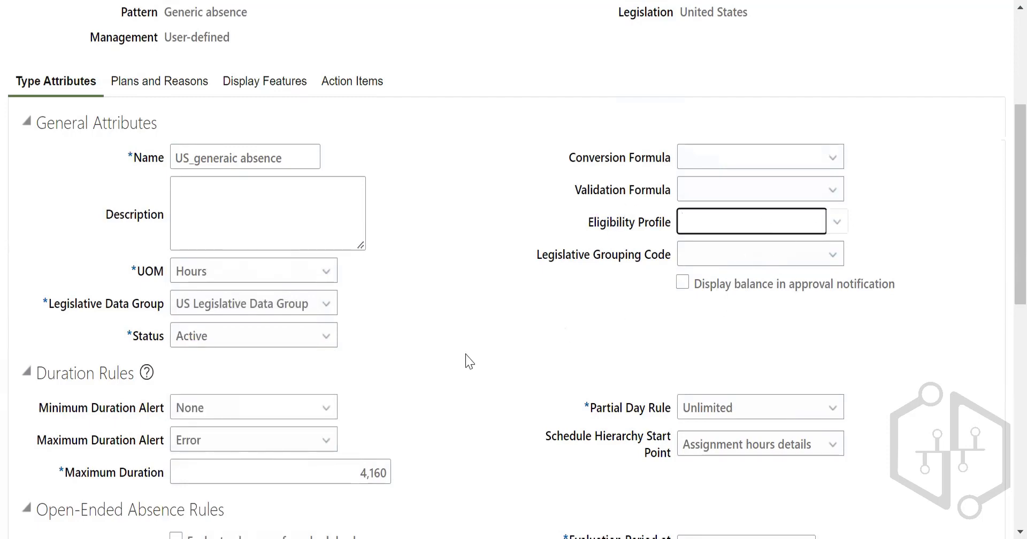
scroll(375, 353, "down", 1)
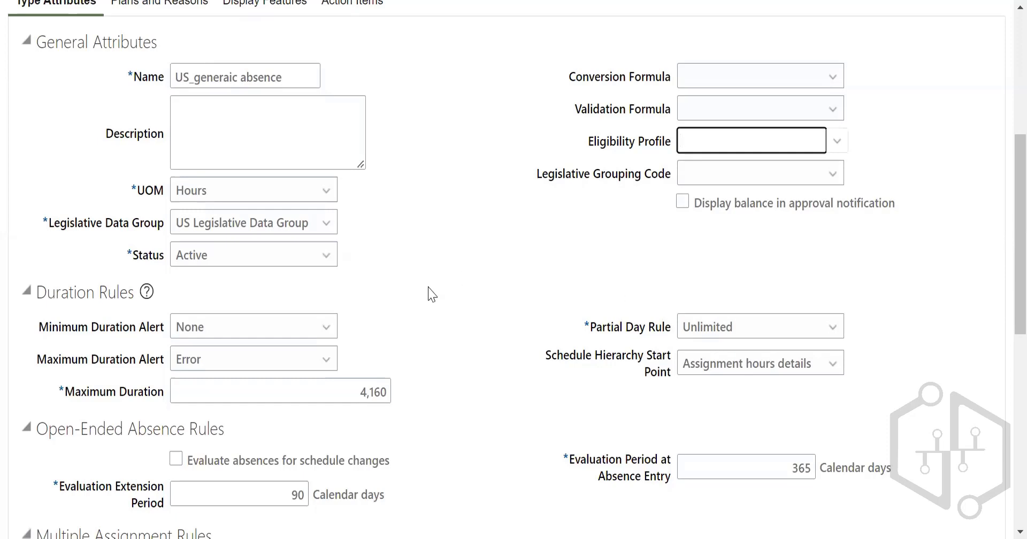
scroll(432, 294, "up", 1)
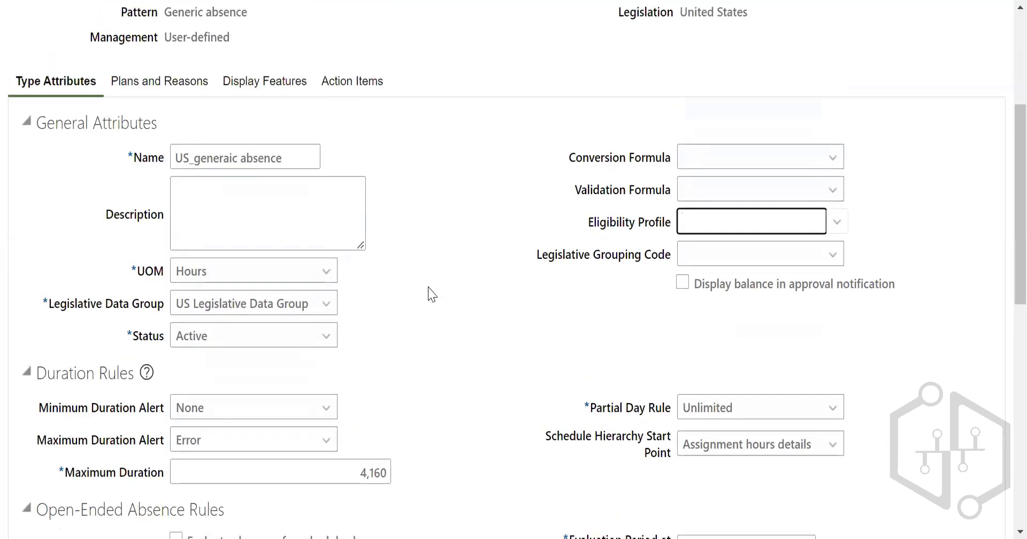
double_click(230, 158)
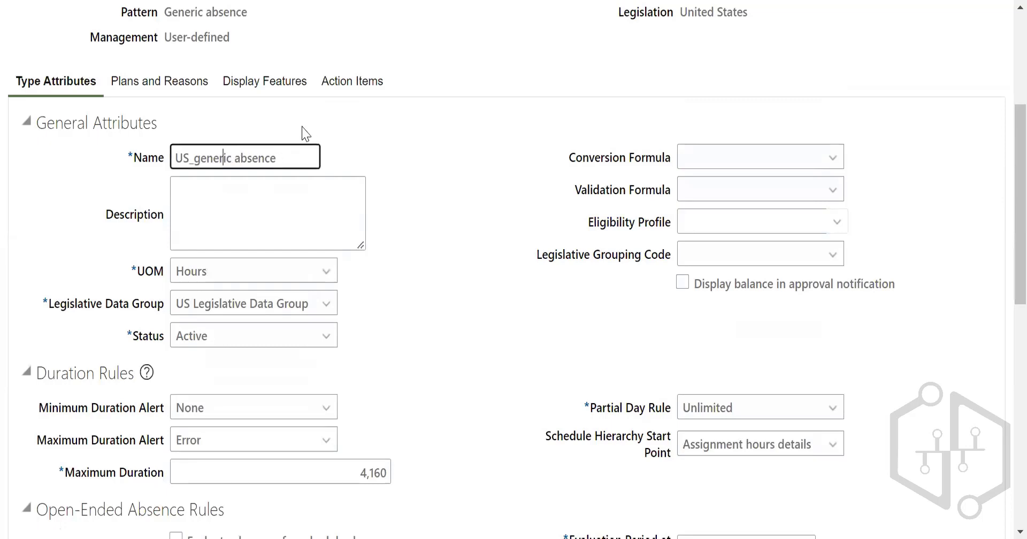
left_click(397, 344)
- Set the minimum duration to 10 and its alert to Warning in the duration rules
scroll(397, 344, "down", 3)
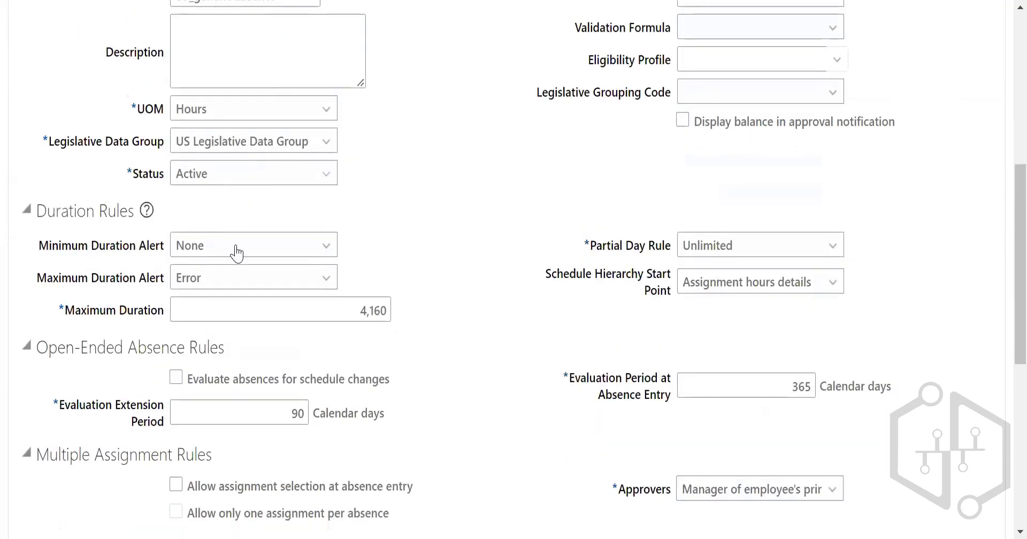
left_click(222, 251)
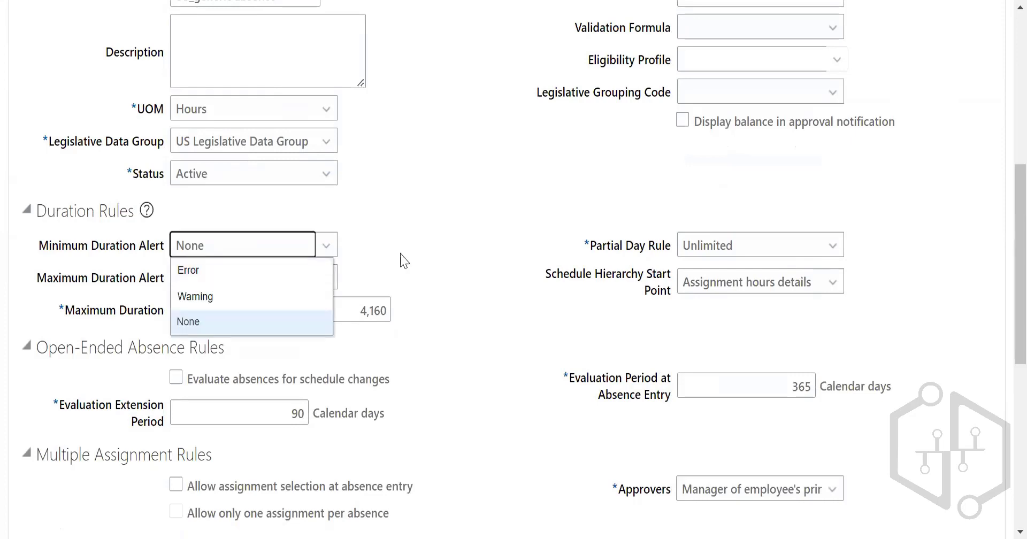
left_click(197, 277)
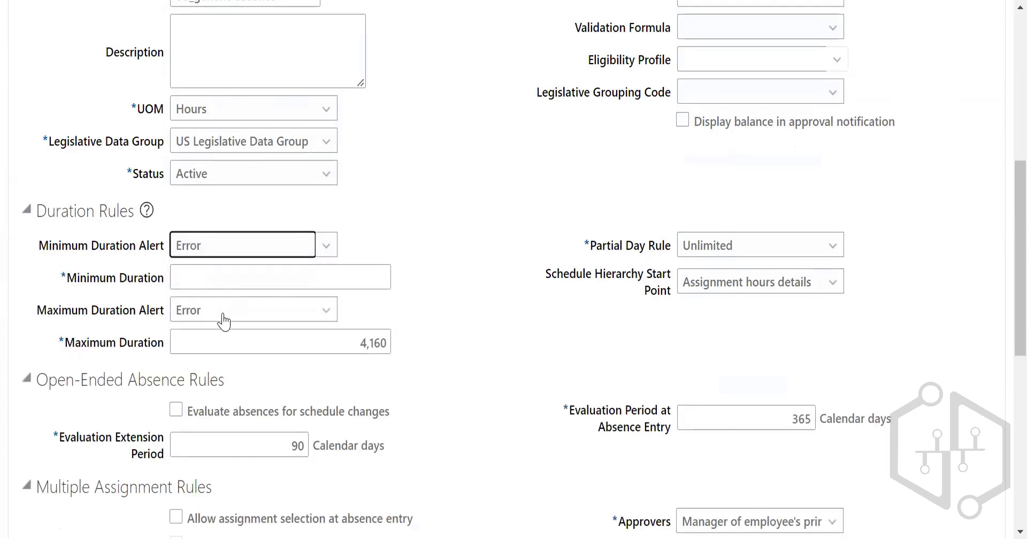
left_click(317, 273)
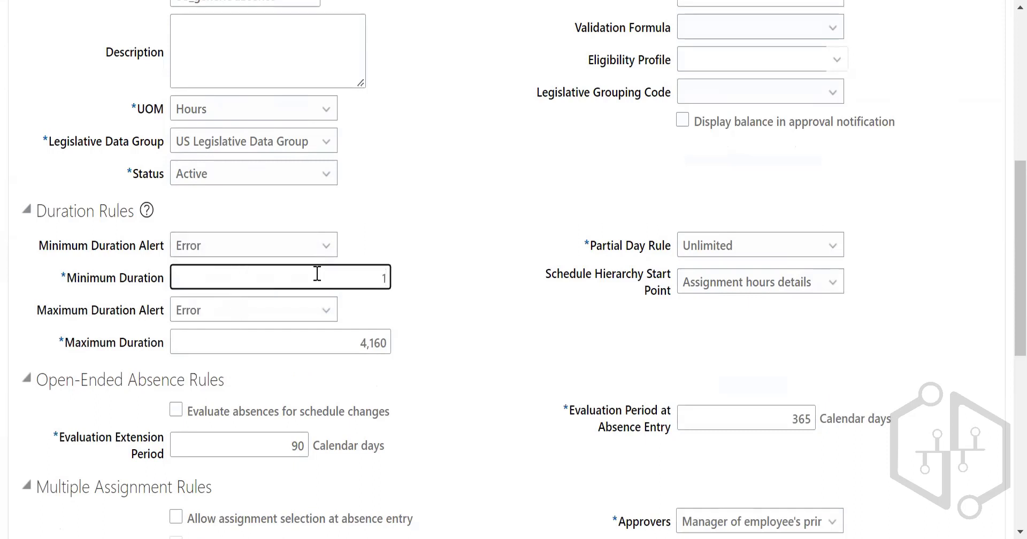
type("10")
left_click(302, 245)
left_click(226, 289)
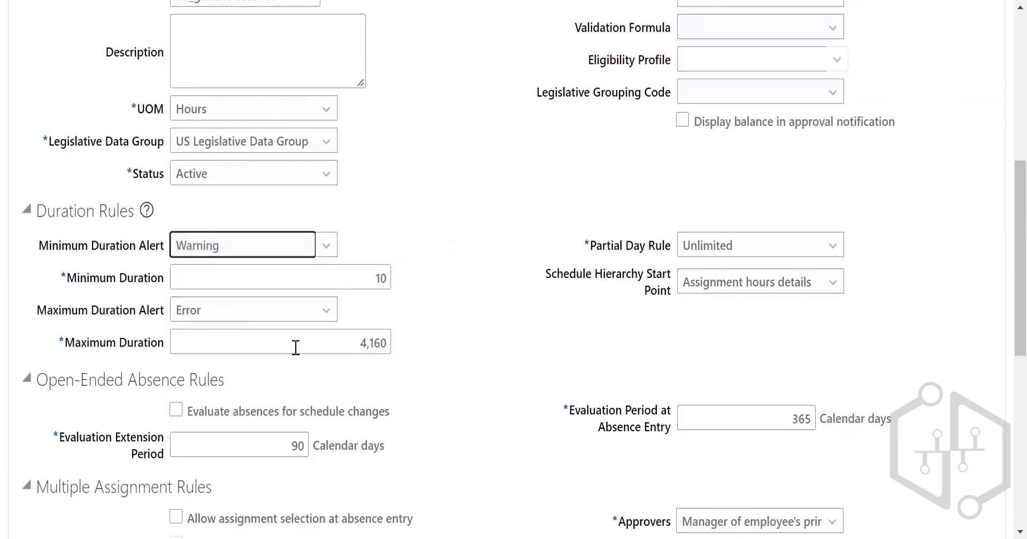
- Set the maximum duration to 20 and check the available partial day rule options
left_click(390, 343)
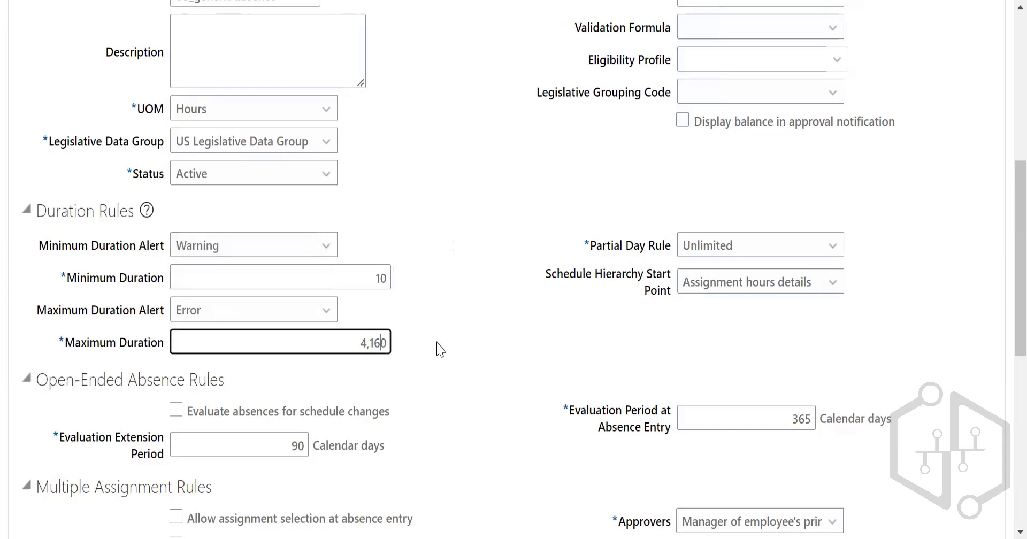
key("BackSpace")
left_click(483, 330)
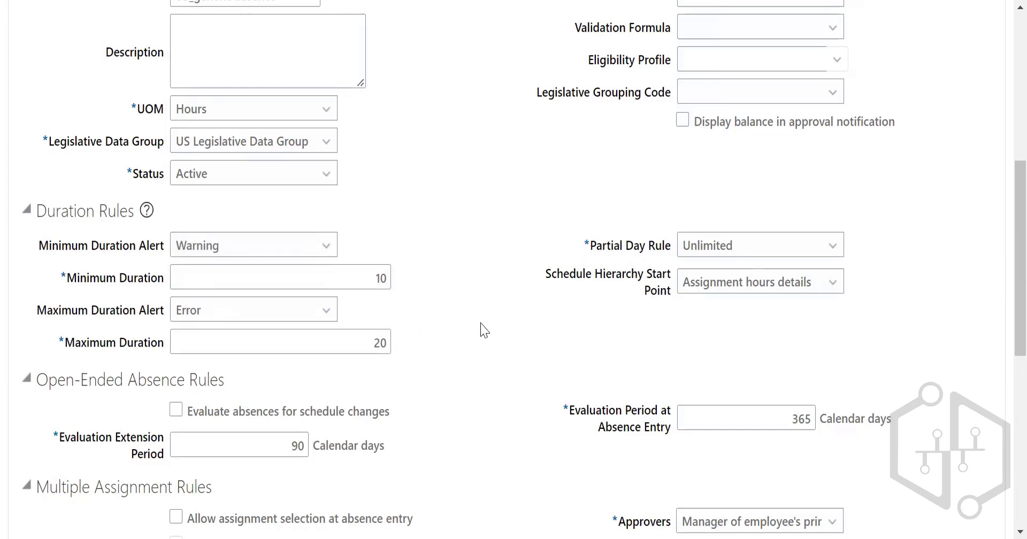
left_click(746, 261)
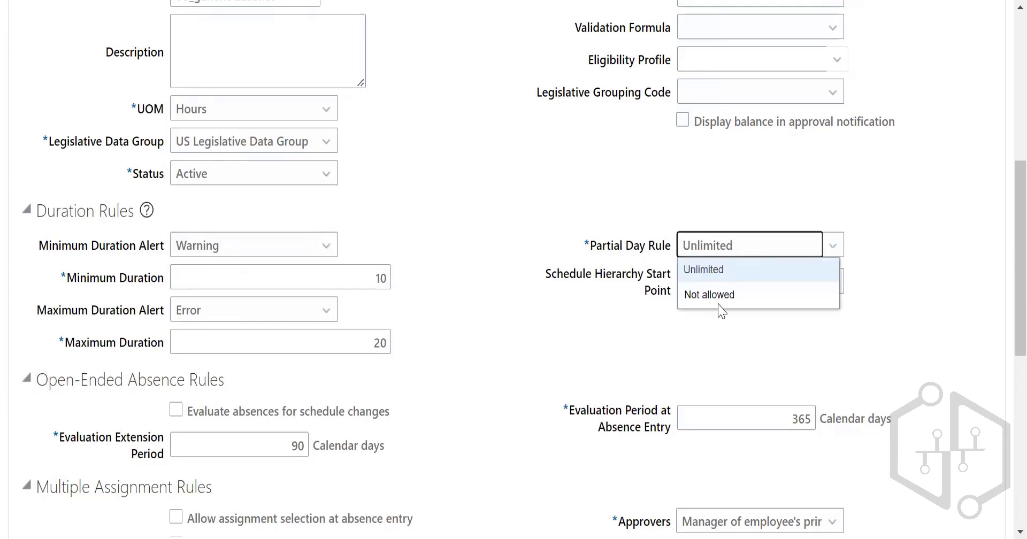
left_click(711, 335)
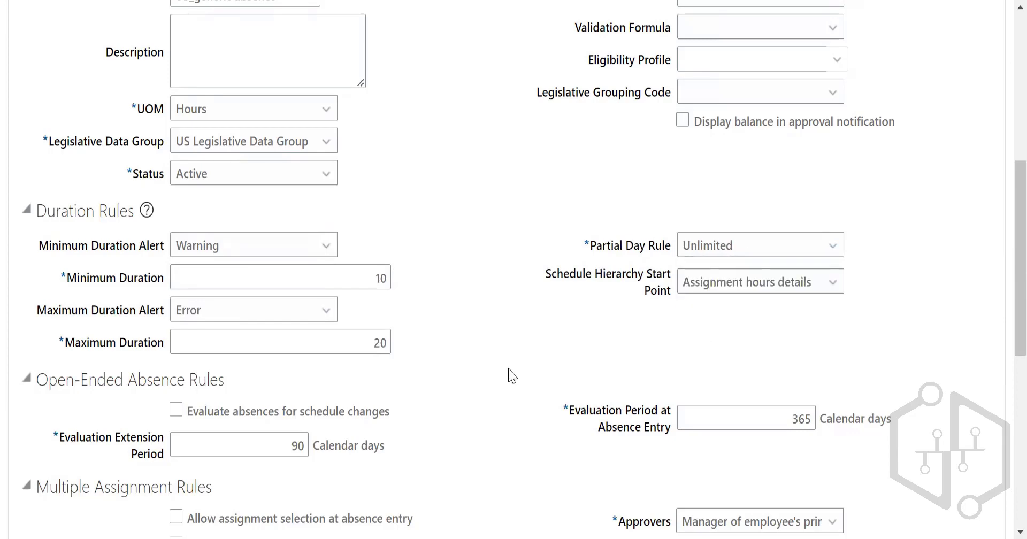
- Enable employee, manager and administrative updates under Absence Record Maintenance
scroll(512, 376, "down", 3)
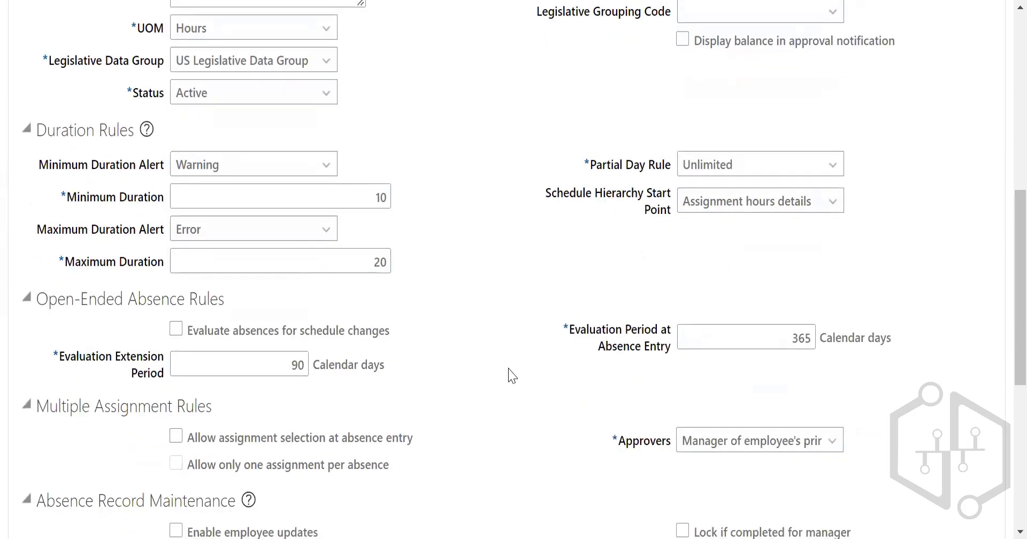
scroll(512, 376, "down", 3)
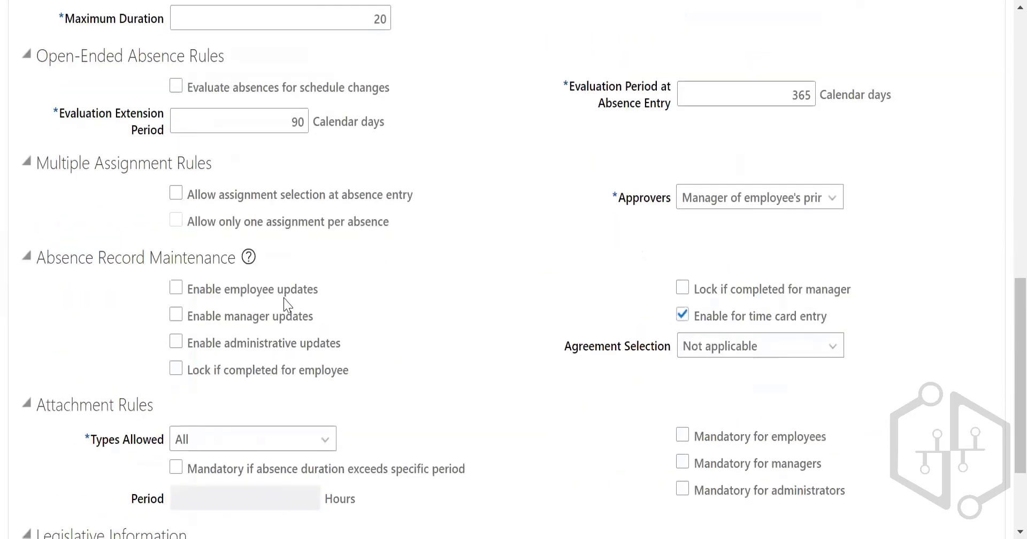
left_click(176, 288)
left_click(176, 315)
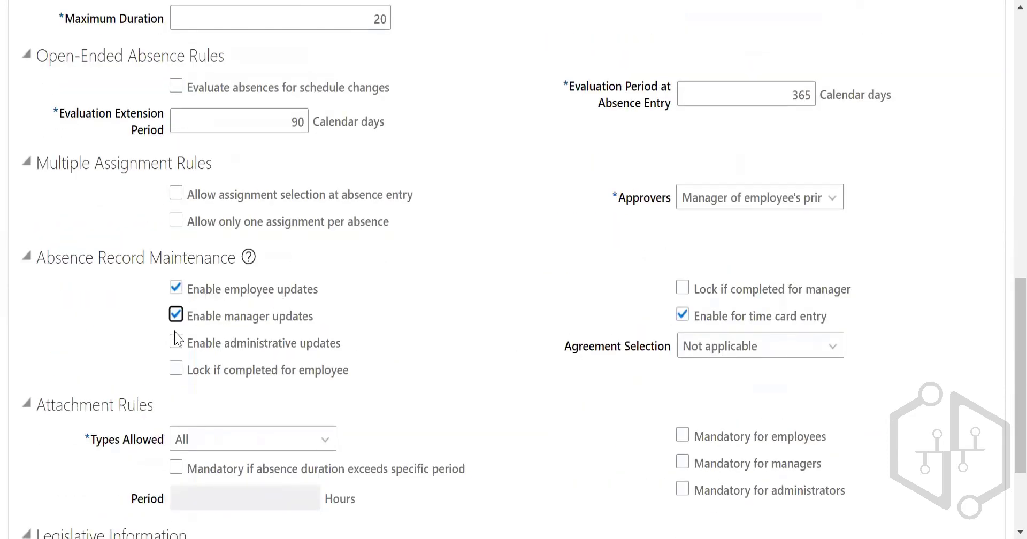
left_click(176, 342)
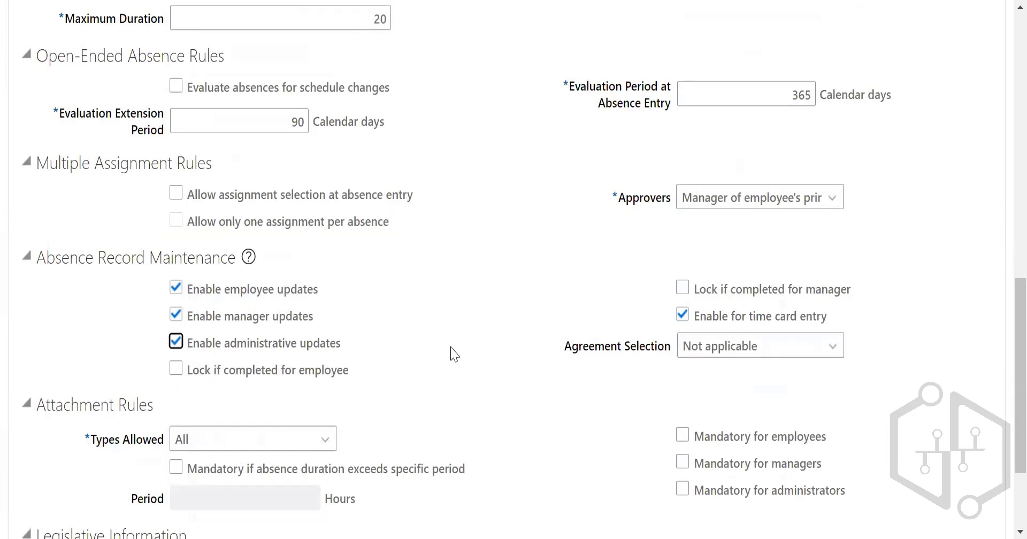
- Make attachments mandatory for employees and managers in the attachment rules
scroll(454, 354, "down", 3)
left_click(197, 305)
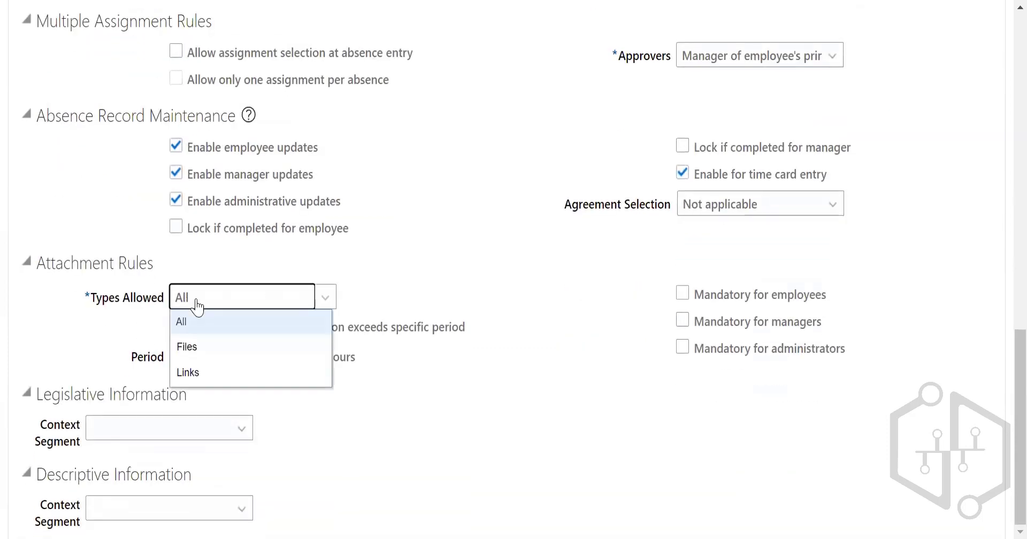
left_click(470, 379)
left_click(683, 294)
left_click(682, 321)
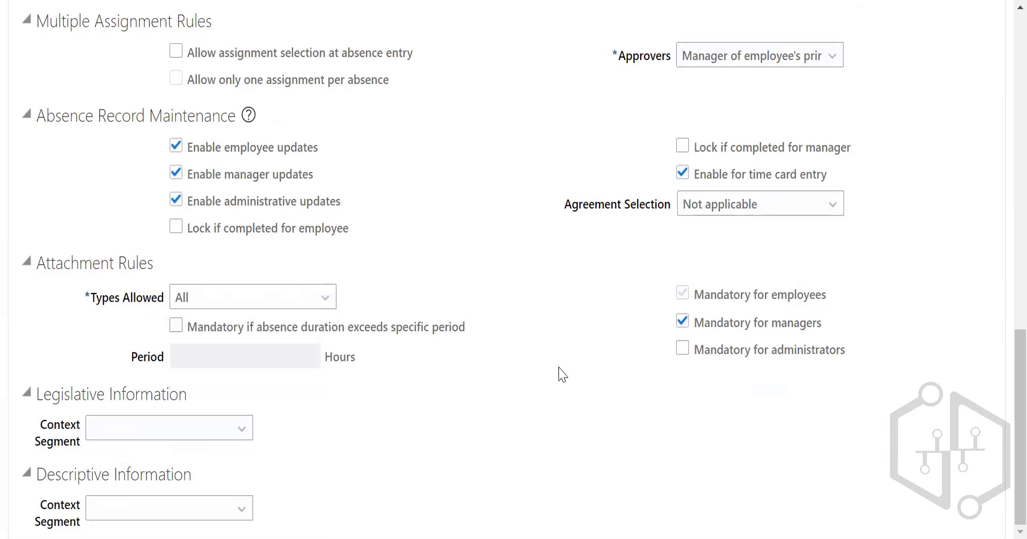
- Start adding an absence plan to the absence type under Plans and Reasons
scroll(561, 375, "up", 15)
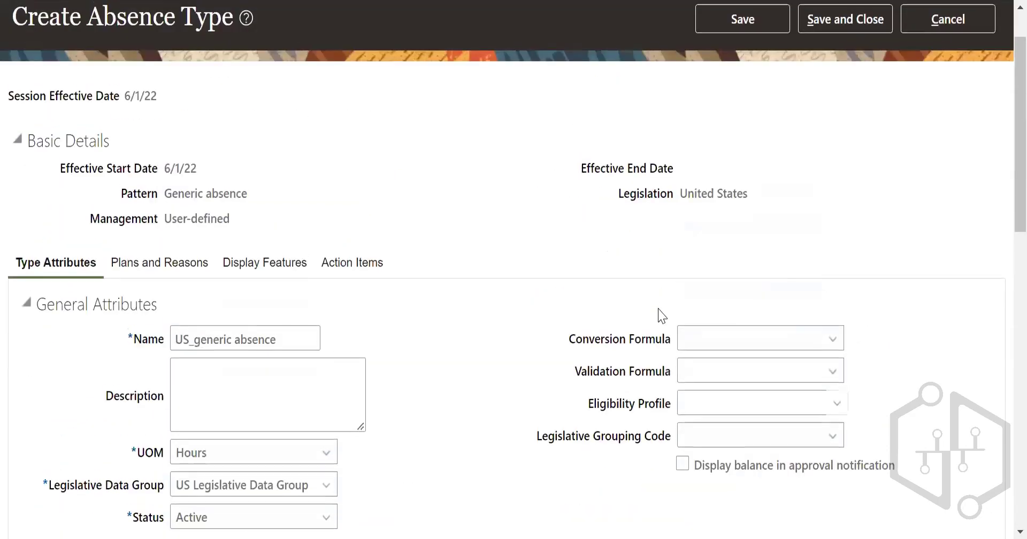
left_click(717, 345)
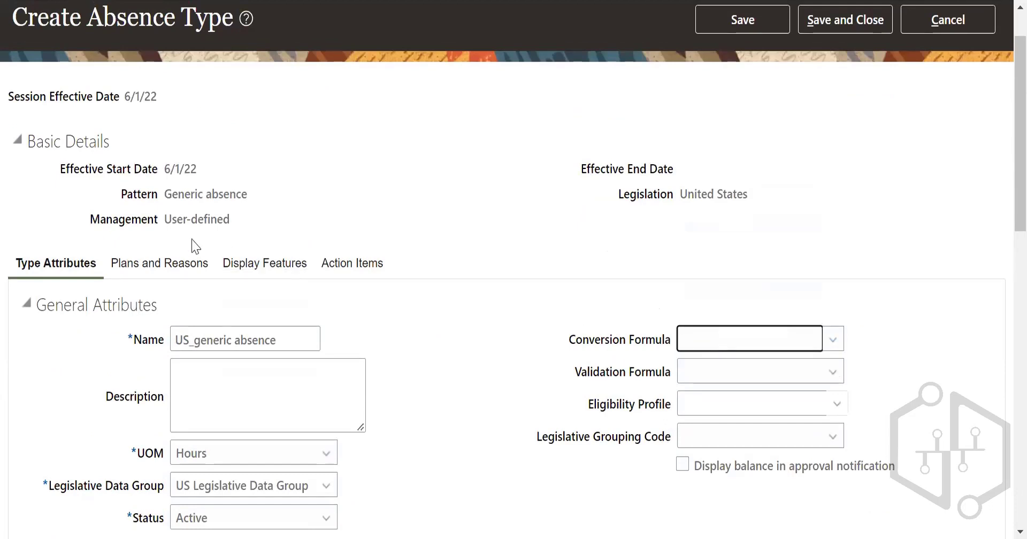
left_click(200, 263)
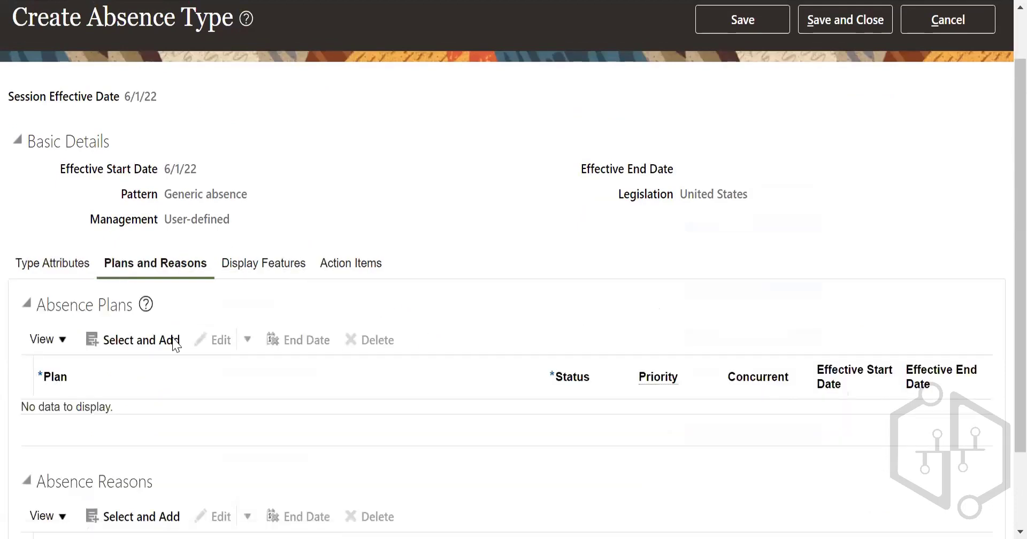
left_click(171, 341)
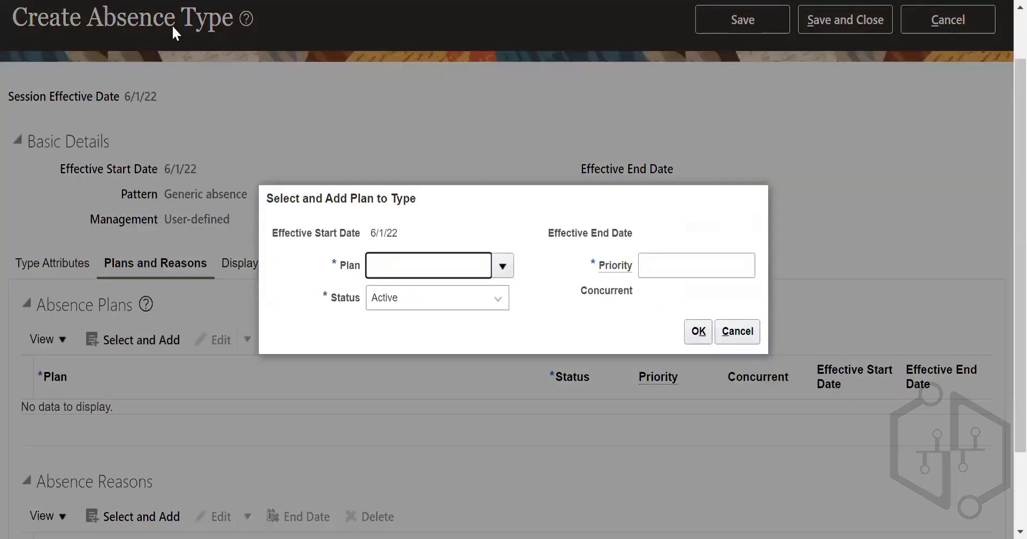
left_click(504, 265)
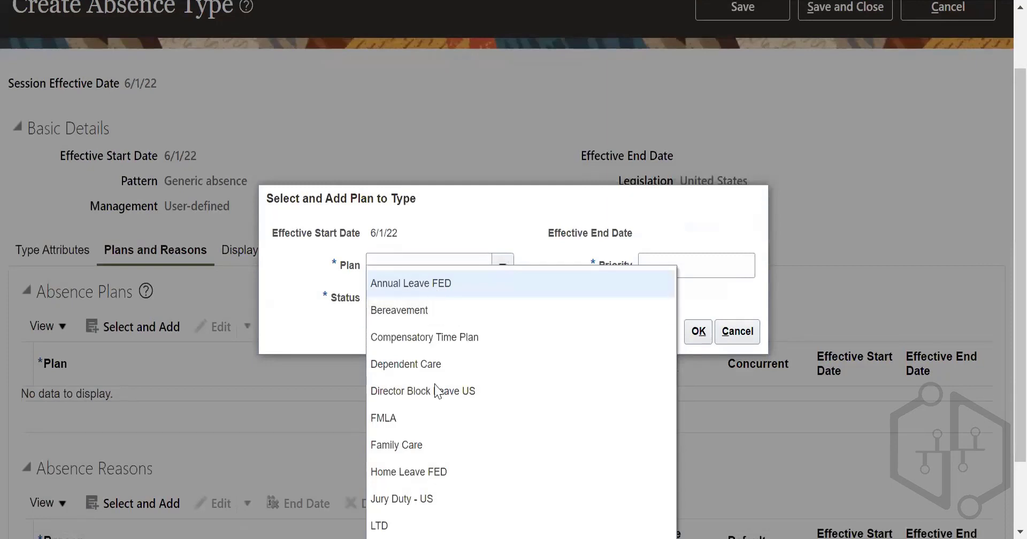
left_click(424, 367)
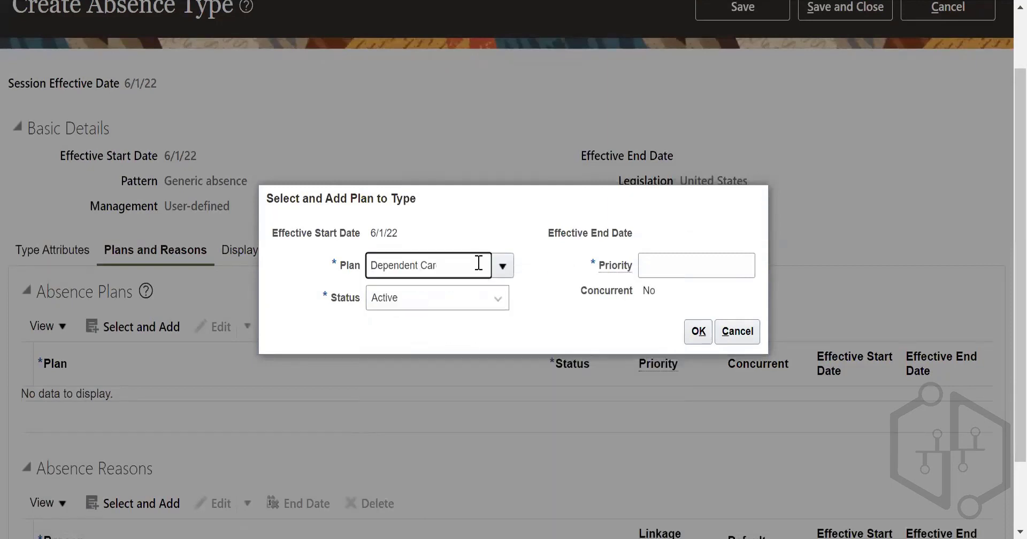
key("BackSpace")
key("BackSpace")
key("BackSpace")
key("BackSpace")
key("BackSpace")
key("BackSpace")
key("BackSpace")
key("BackSpace")
key("BackSpace")
key("BackSpace")
key("BackSpace")
key("BackSpace")
key("BackSpace")
- Search the absence plans for names starting with US and select US_Absence Plans as the plan
type("US")
left_click(506, 265)
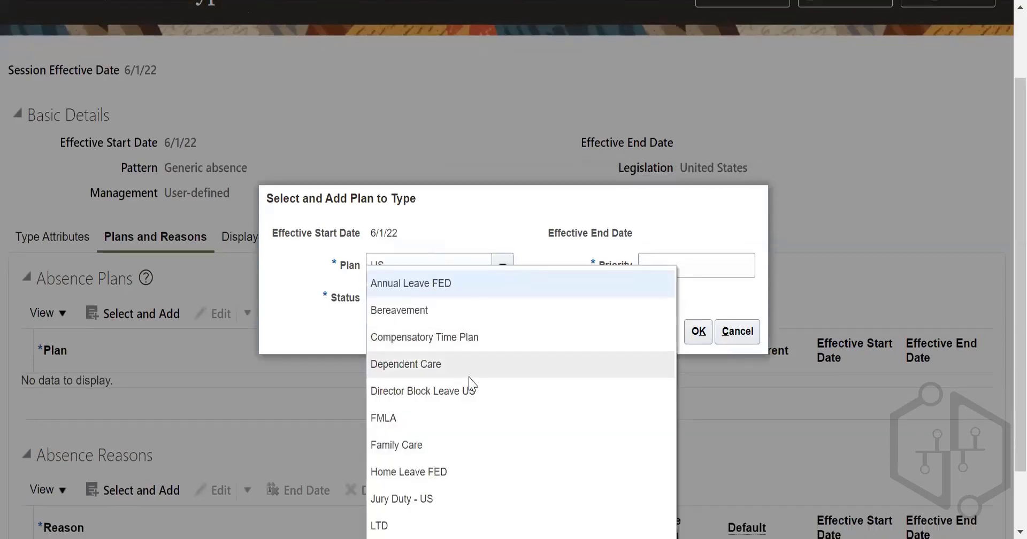
scroll(470, 399, "down", 1)
left_click(486, 271)
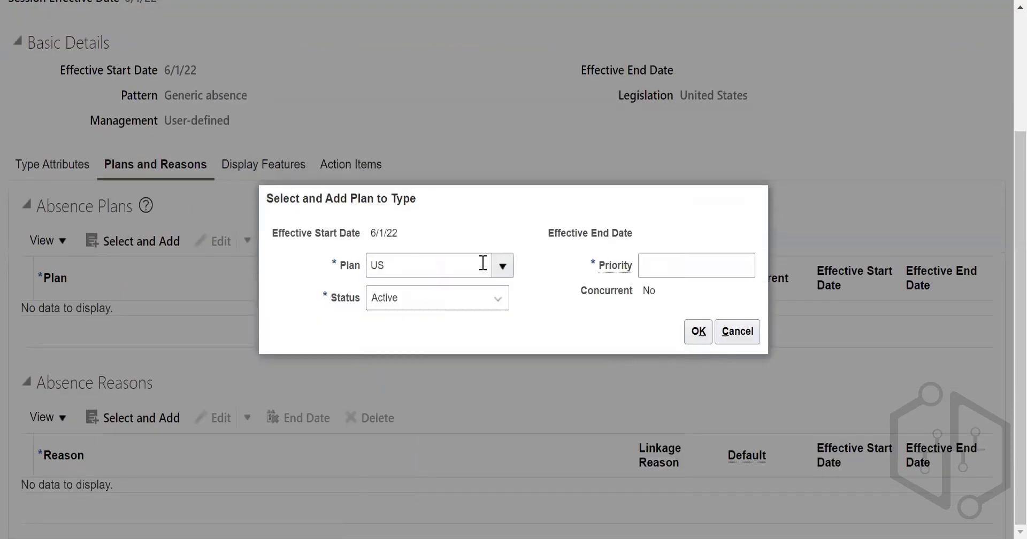
key("Tab")
left_click(483, 238)
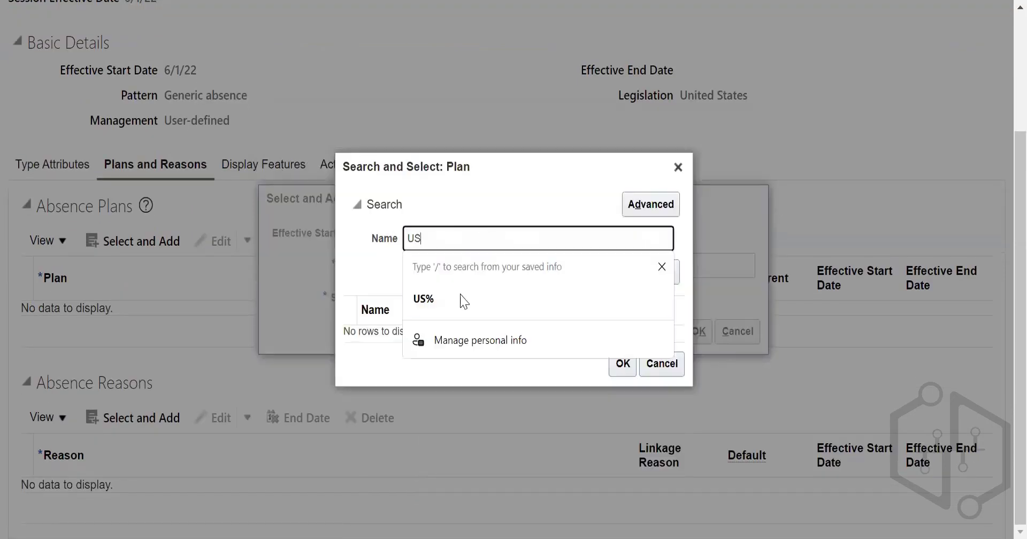
left_click(464, 302)
left_click(619, 276)
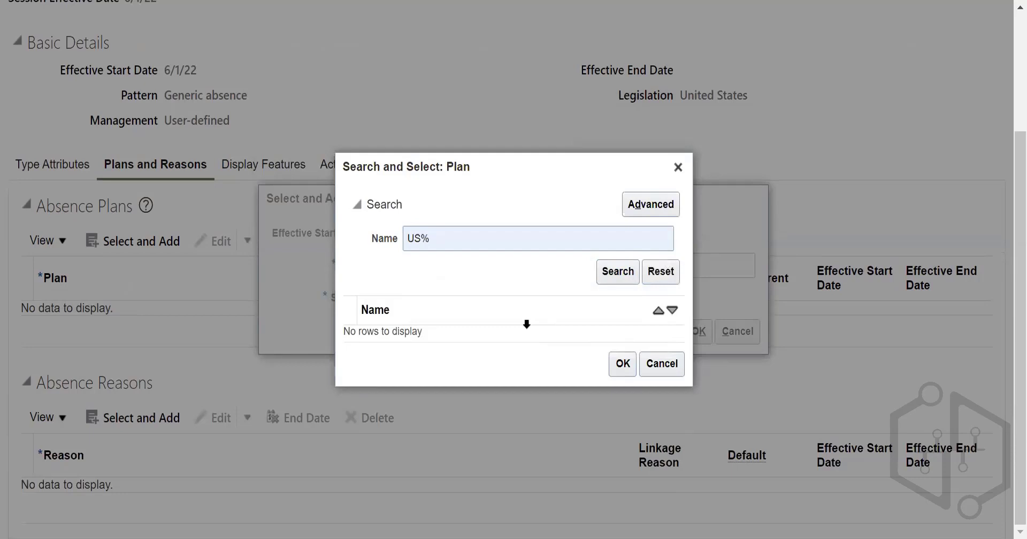
left_click(420, 331)
left_click(621, 371)
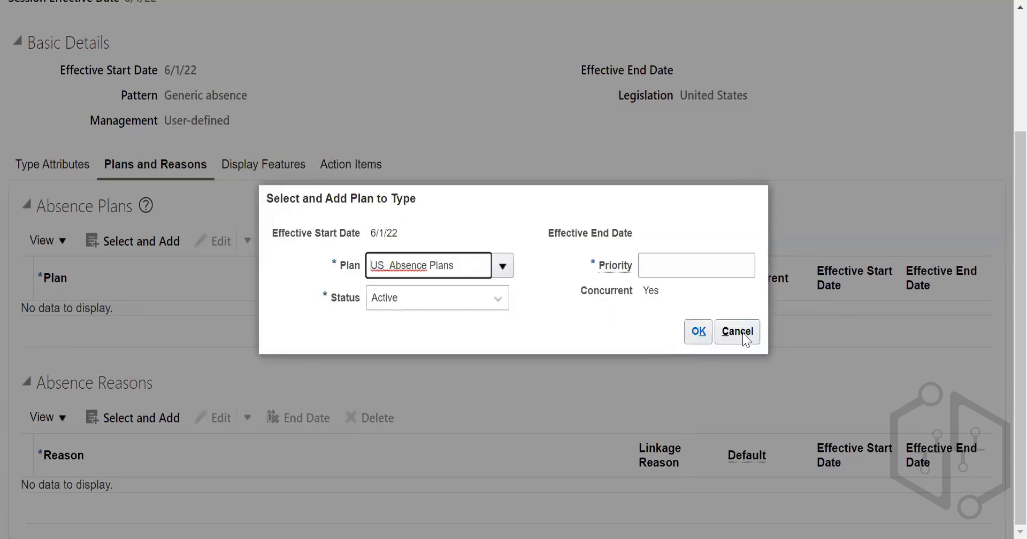
- Set the plan's priority to 10 and add the plan to the absence type
left_click(743, 262)
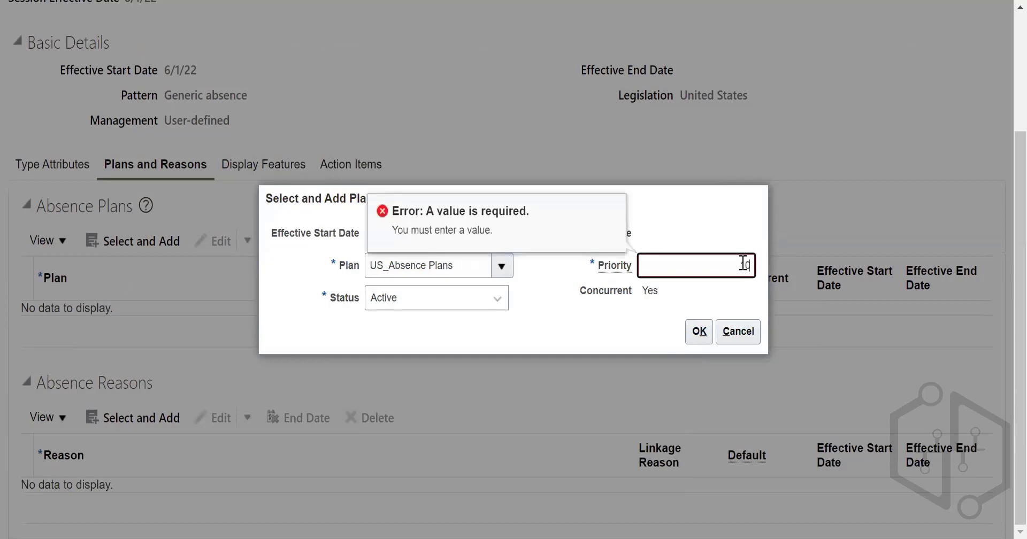
type("10")
left_click(699, 333)
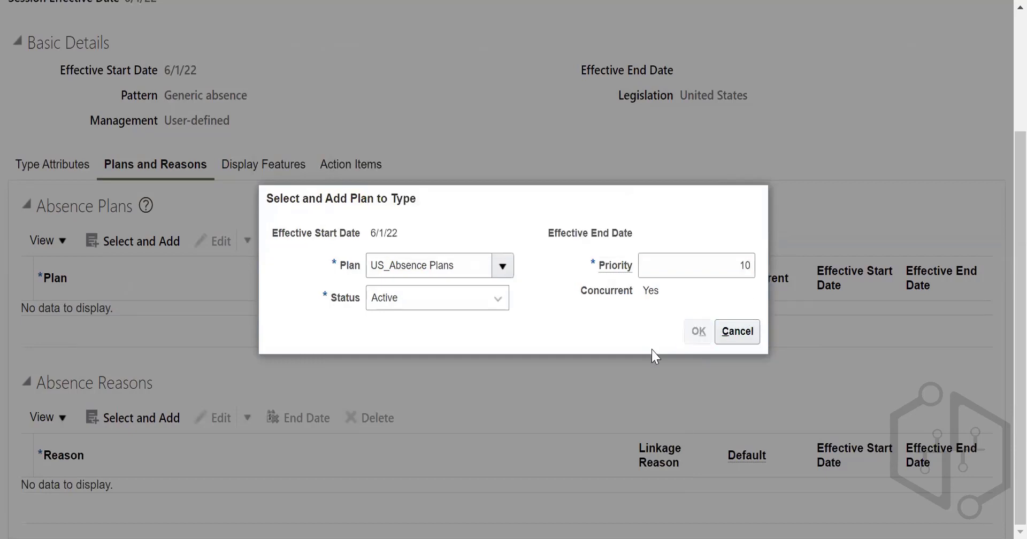
scroll(267, 335, "down", 1)
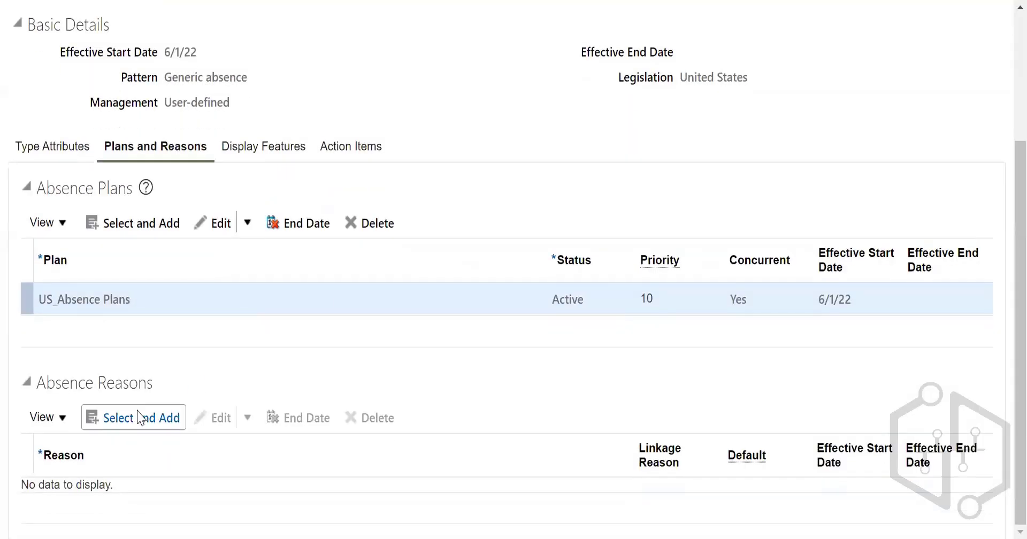
- Add COVID-19 as an absence reason and make it the default reason
left_click(140, 417)
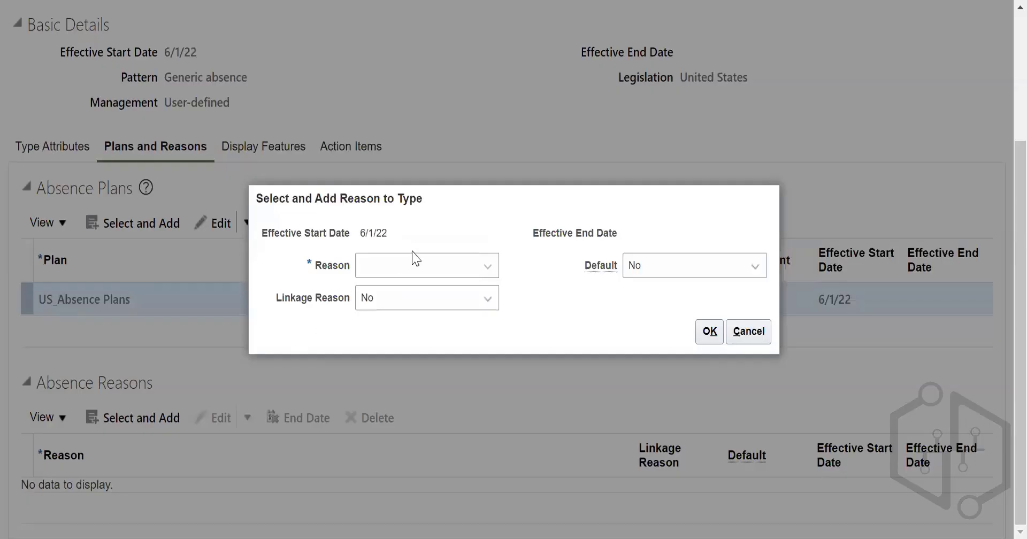
left_click(413, 265)
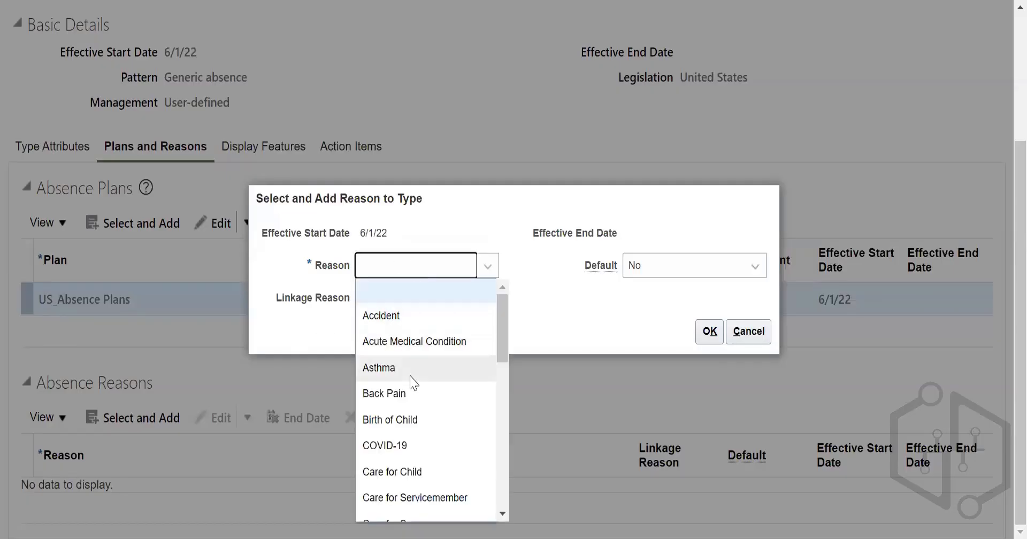
left_click(412, 452)
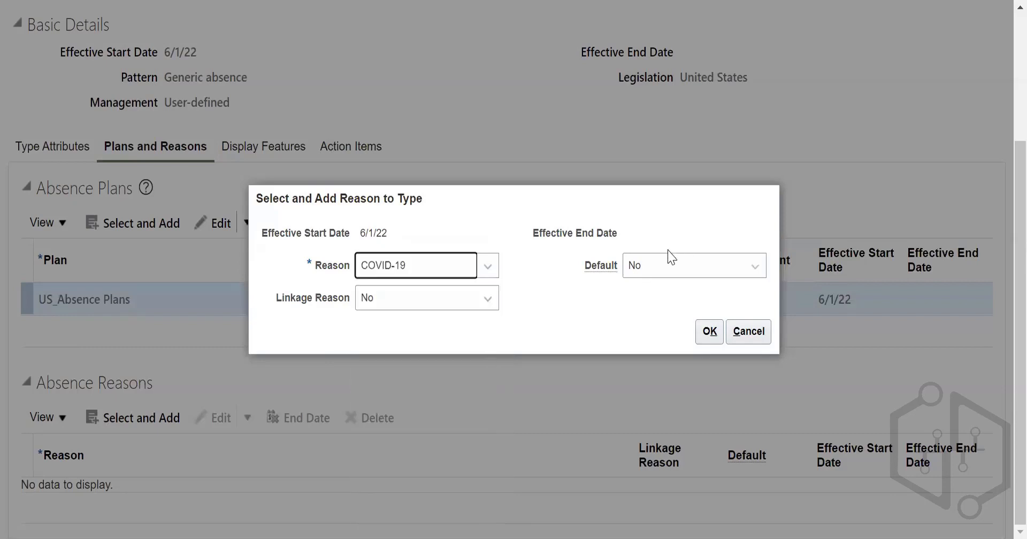
left_click(668, 272)
left_click(662, 289)
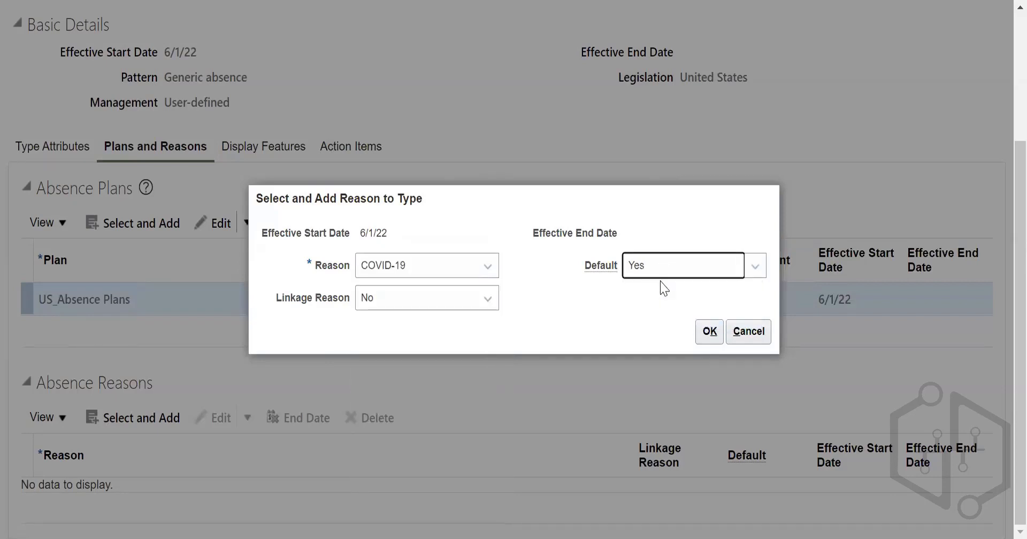
left_click(709, 331)
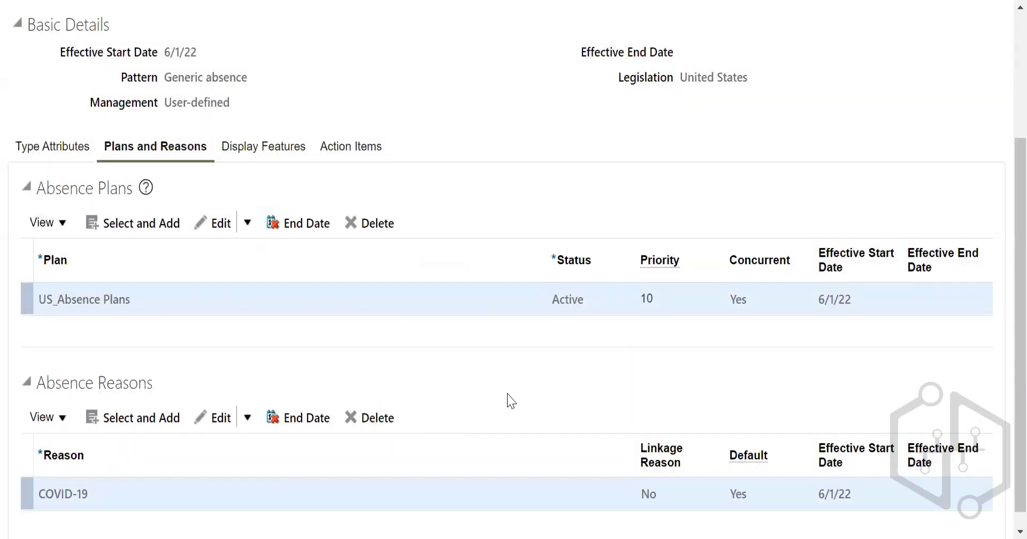
- In Display Features, set Reason to display only for employee and manager self-service, and enable Attachments for employee self-service
scroll(504, 391, "down", 1)
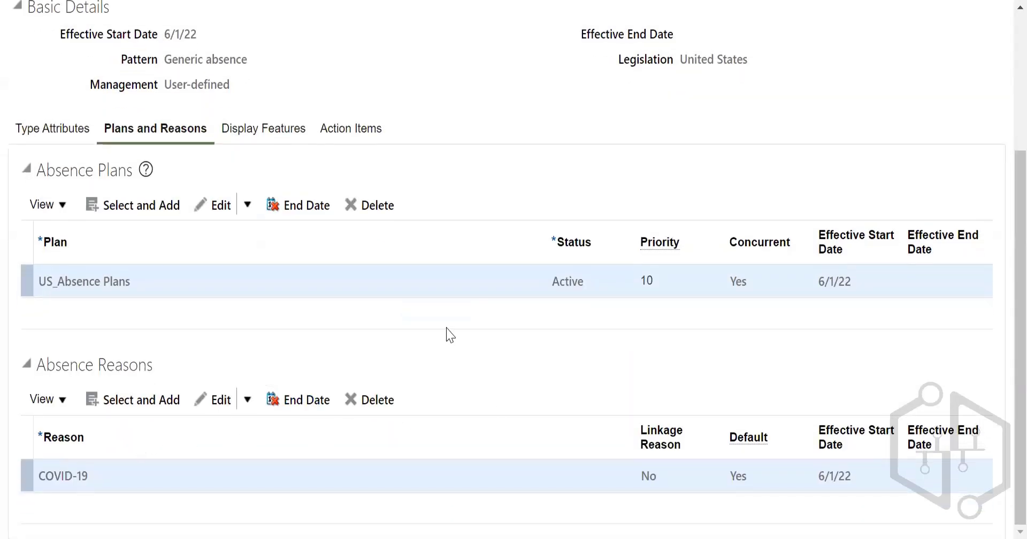
scroll(500, 366, "up", 4)
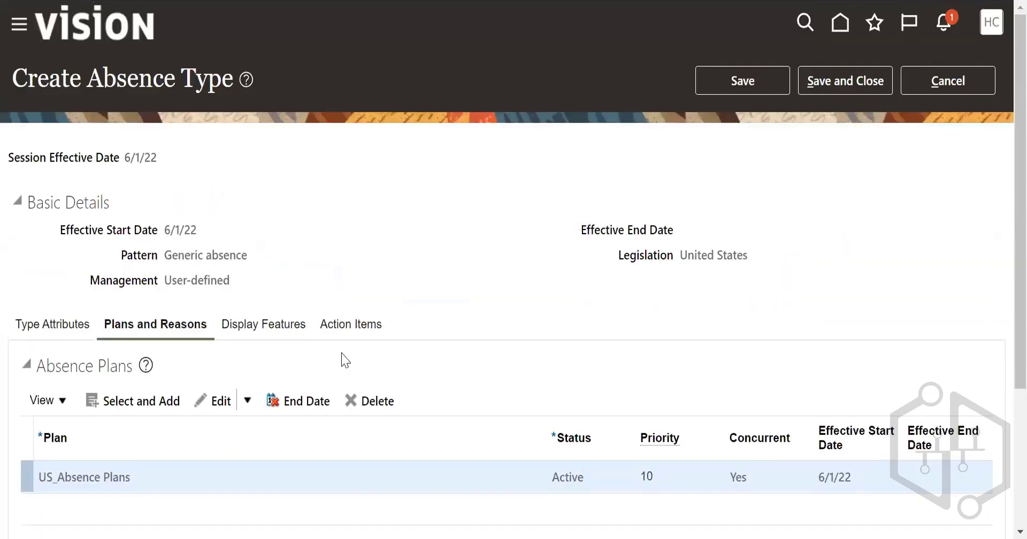
left_click(300, 325)
scroll(472, 340, "down", 3)
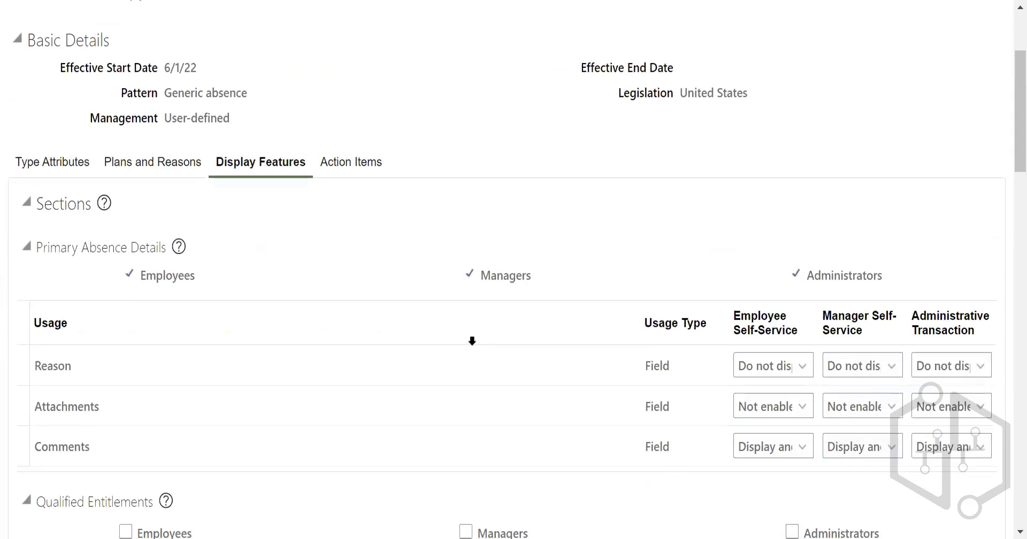
scroll(472, 341, "down", 2)
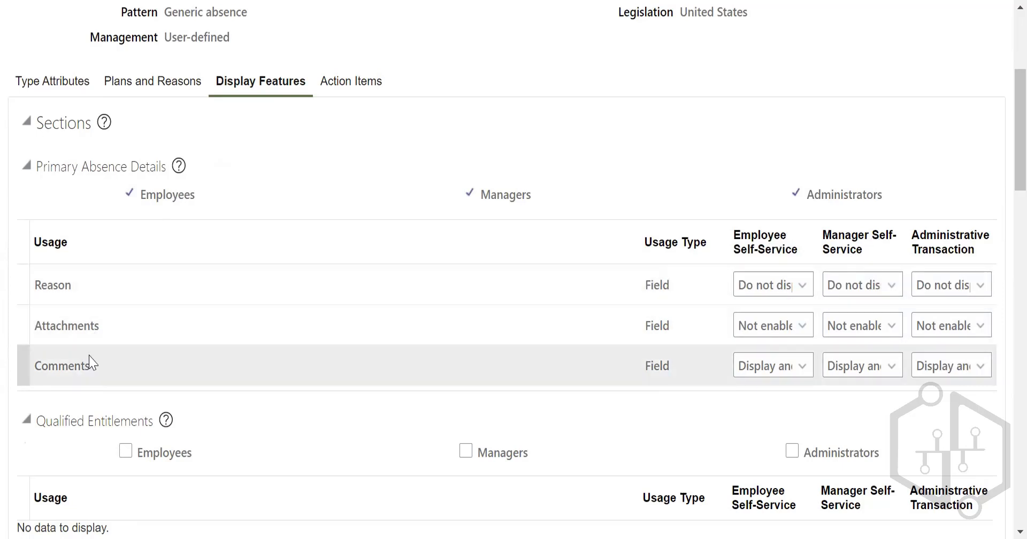
left_click(760, 288)
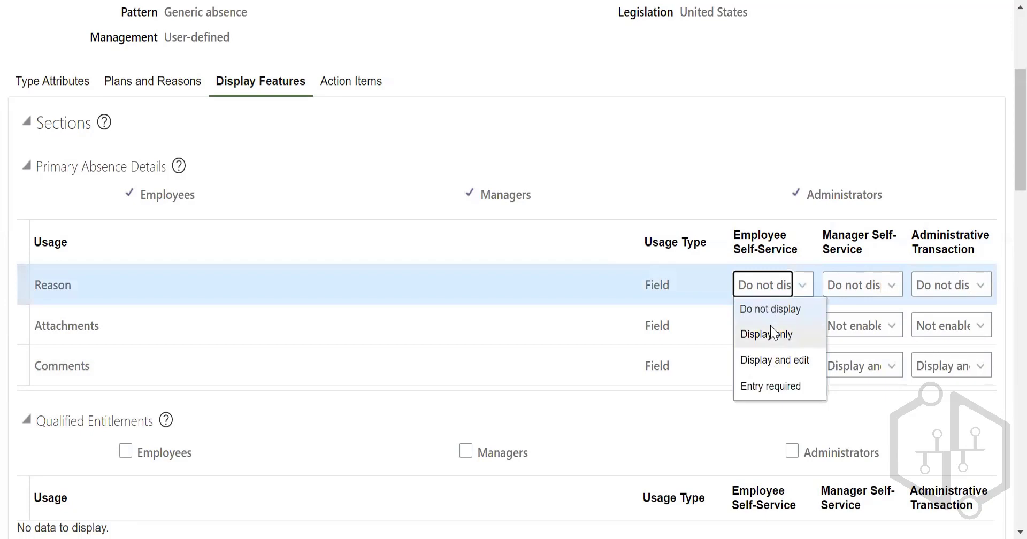
left_click(771, 333)
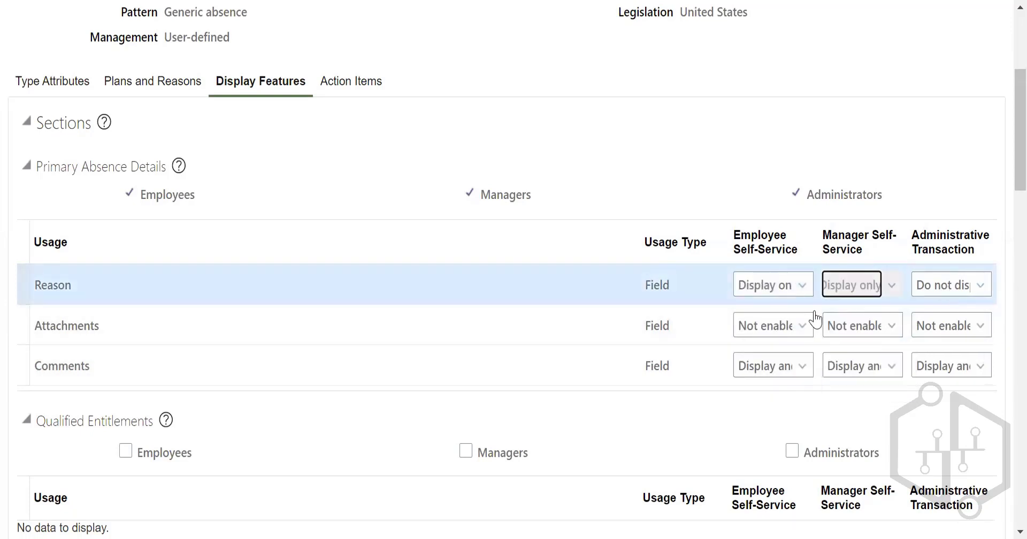
left_click(788, 325)
left_click(777, 348)
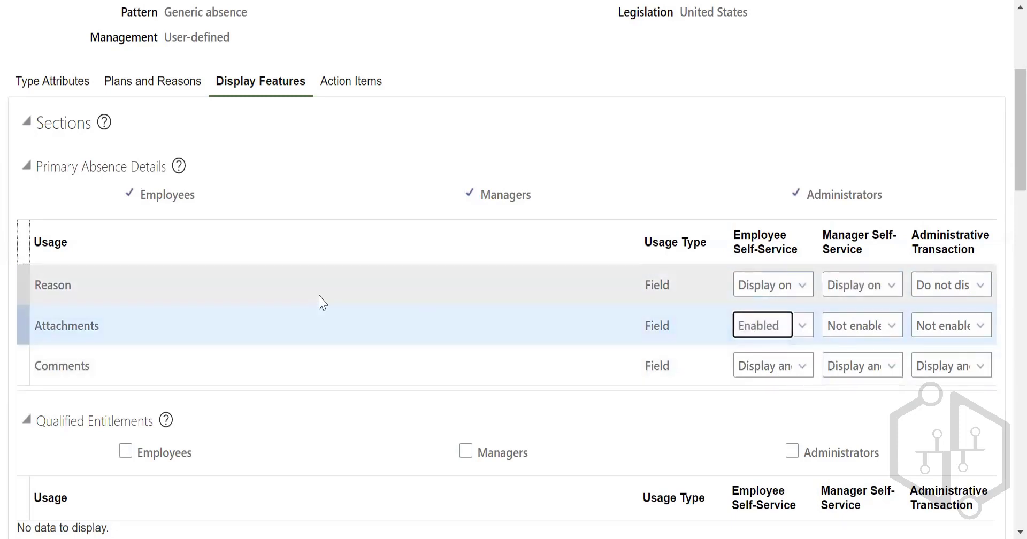
- Turn on the Qualified Entitlements section for employees, managers and administrators
scroll(321, 302, "down", 2)
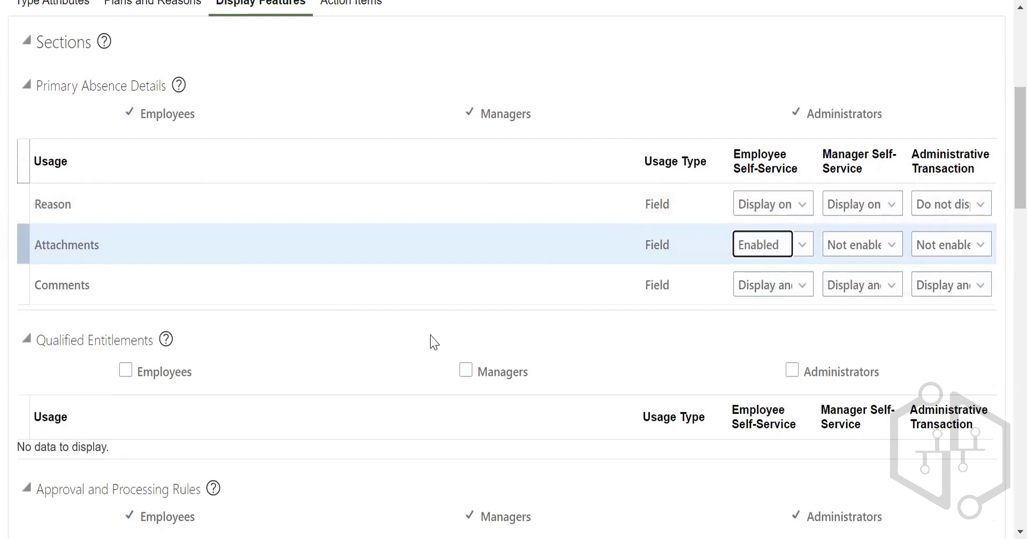
left_click(126, 370)
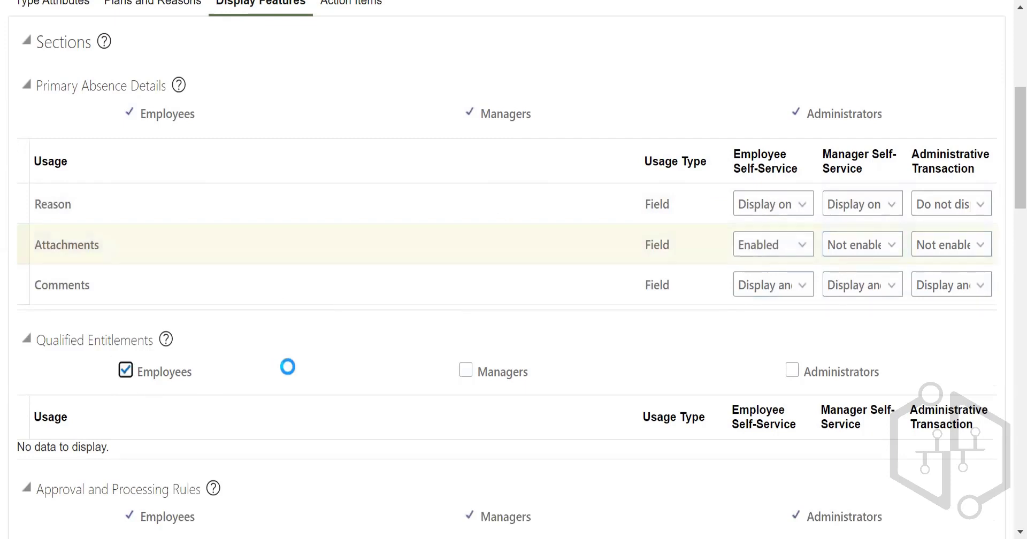
left_click(465, 370)
left_click(791, 370)
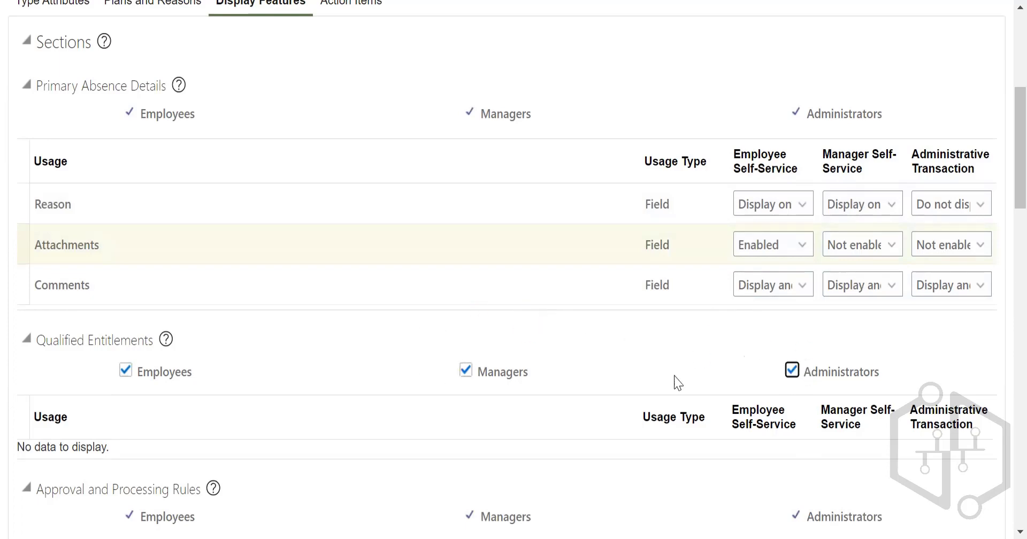
- Enable deferred processing on initial entry for employee and manager self-service, and review the remaining sections through Supplemental Absence Details
scroll(631, 372, "down", 3)
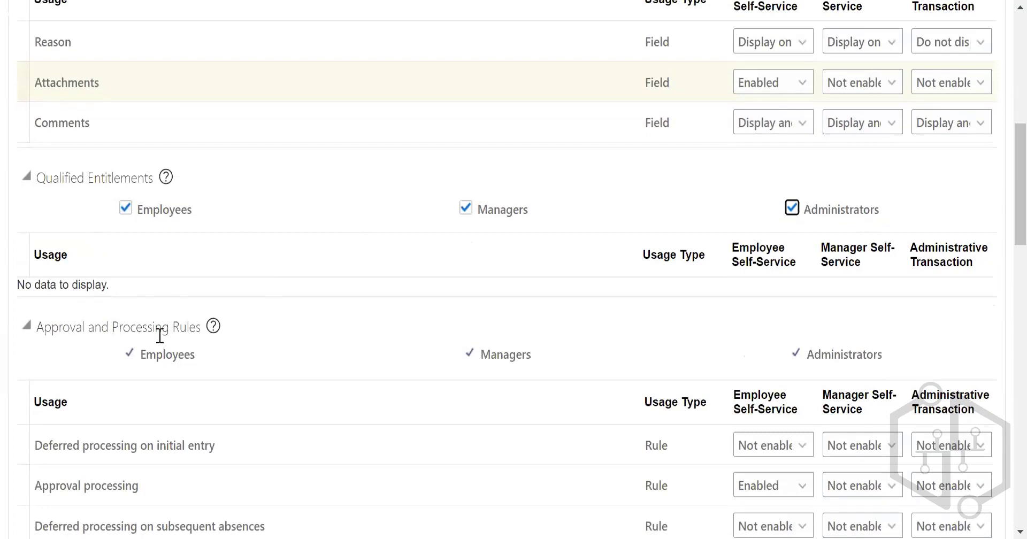
scroll(374, 300, "down", 5)
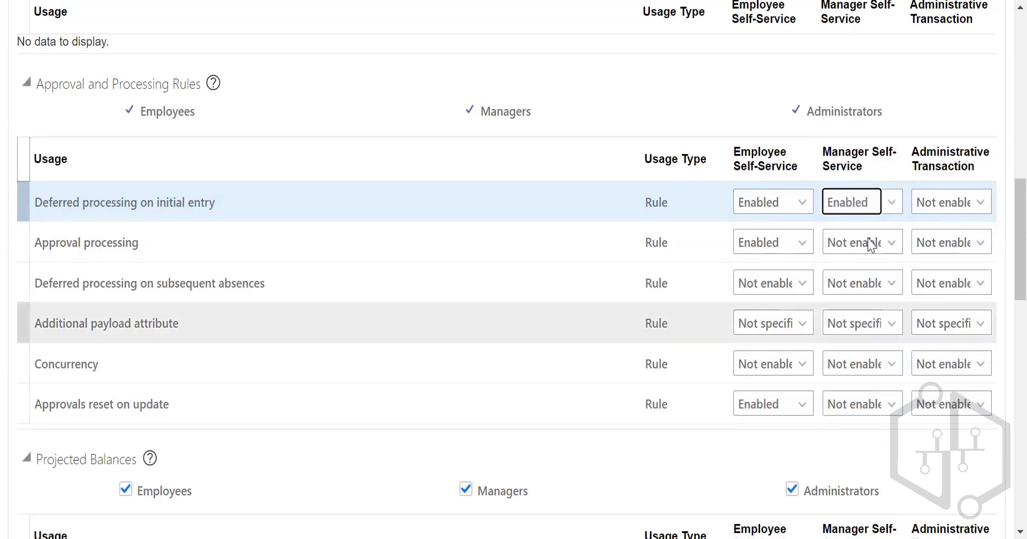
scroll(829, 342, "down", 5)
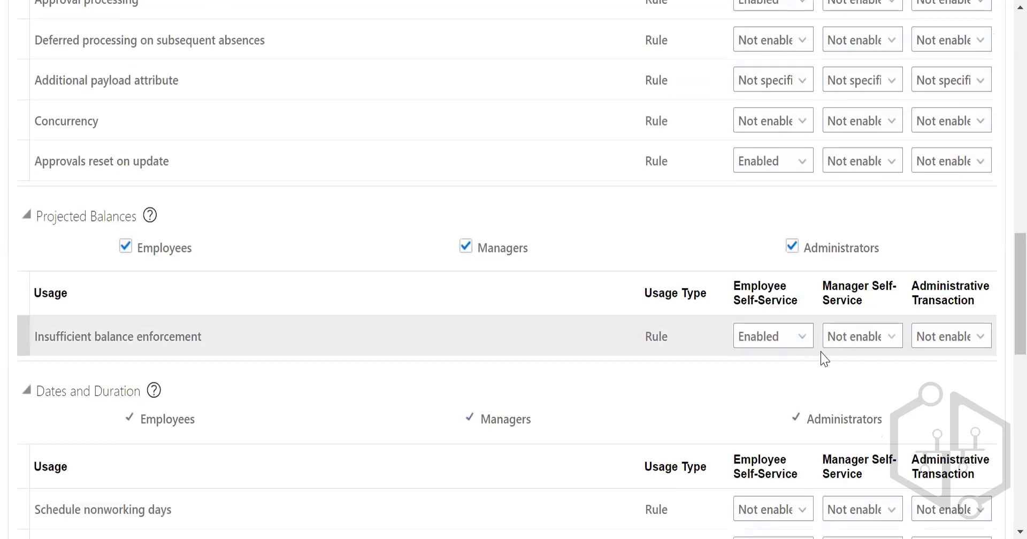
scroll(866, 360, "down", 5)
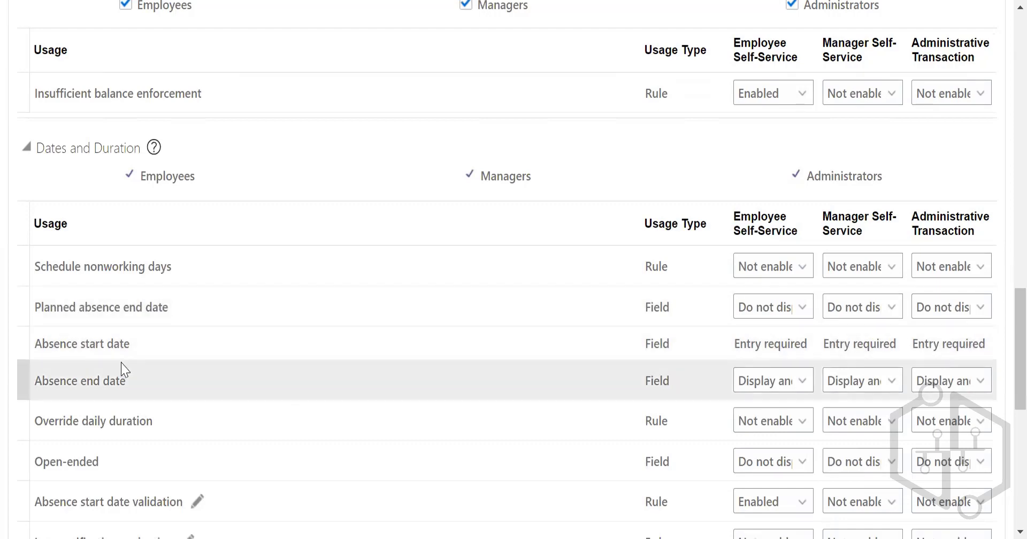
left_click(787, 394)
left_click(614, 413)
scroll(675, 389, "down", 10)
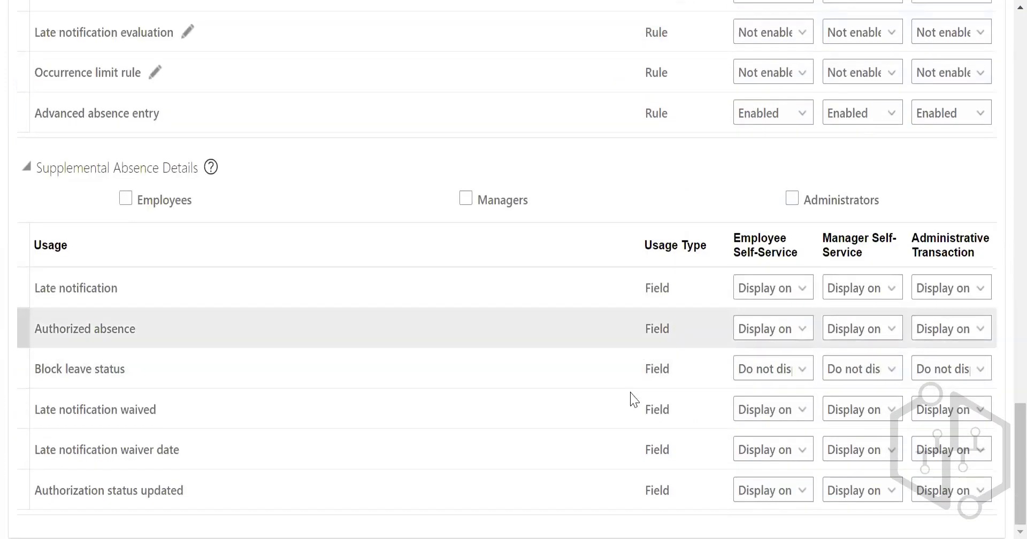
- Add the US_Doctors certificate certification to the absence type's action items, and save and close the absence type
scroll(768, 320, "up", 8)
scroll(769, 320, "up", 20)
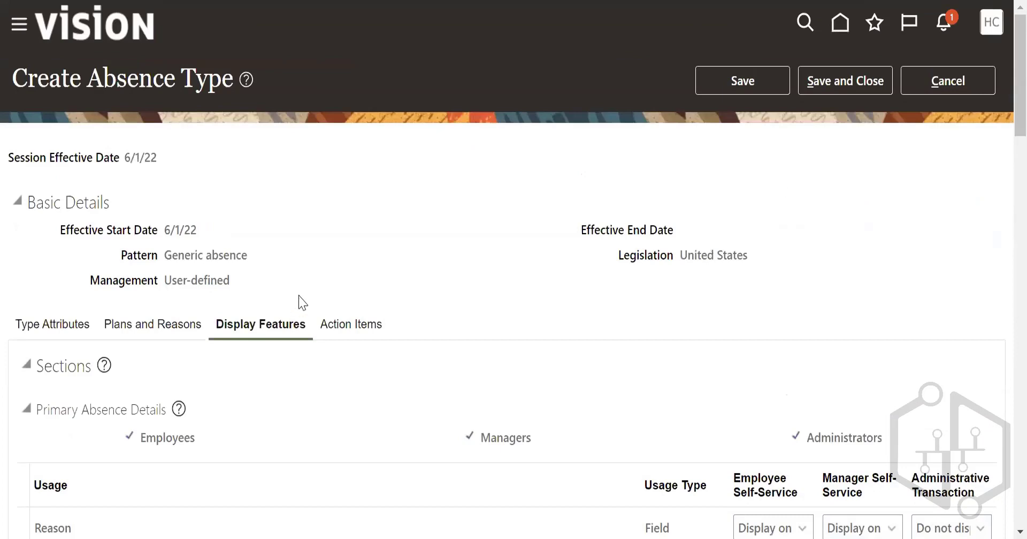
left_click(355, 327)
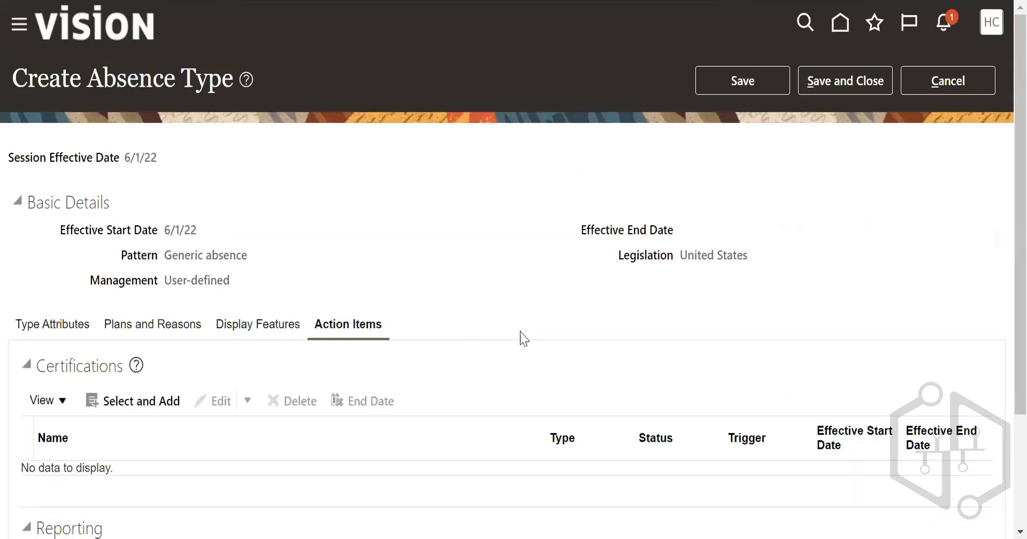
scroll(518, 337, "down", 3)
left_click(148, 260)
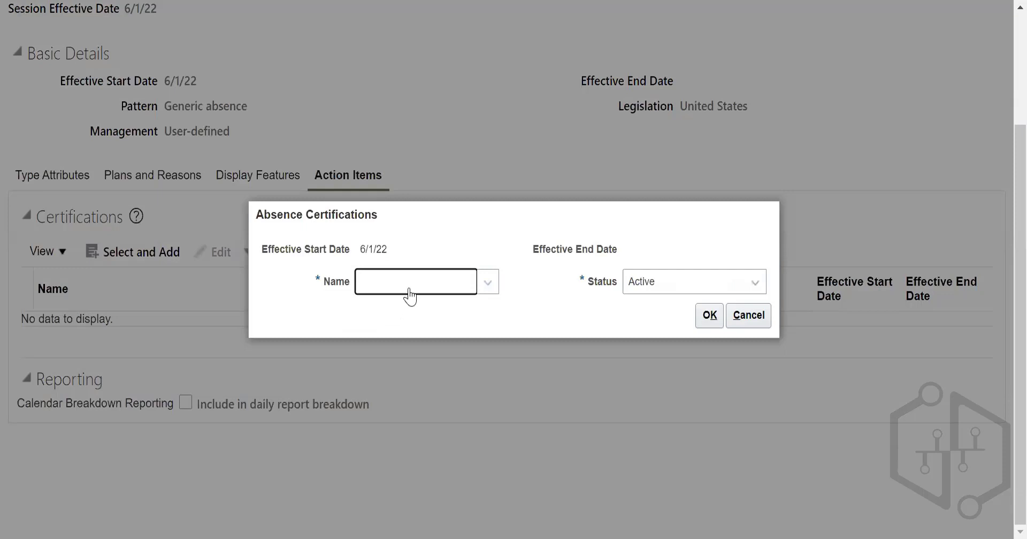
left_click(410, 291)
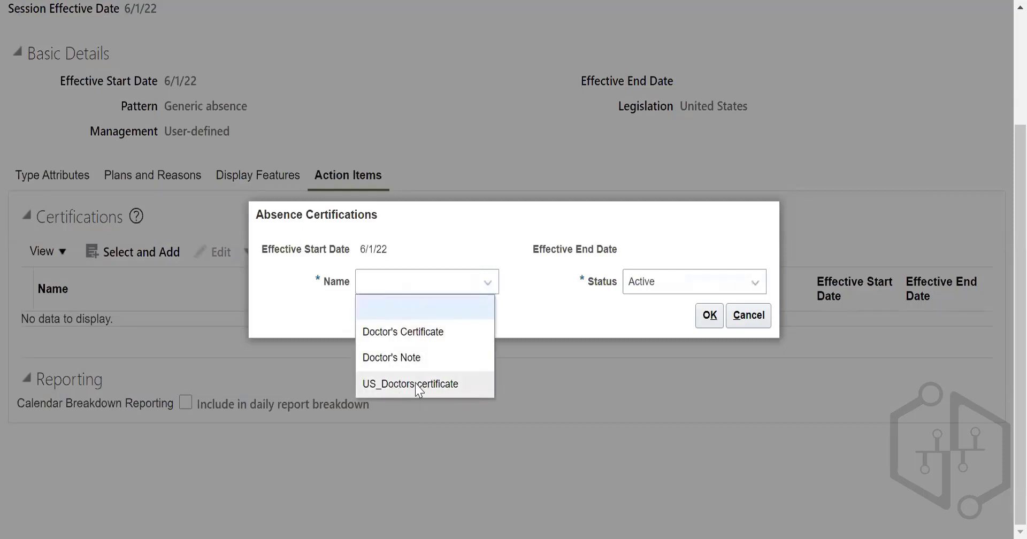
left_click(396, 384)
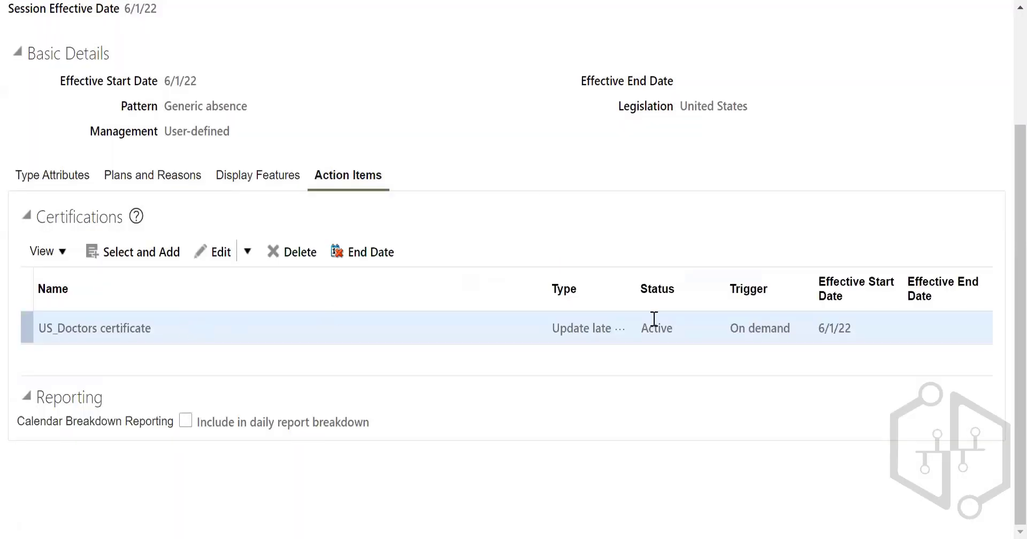
scroll(655, 319, "up", 3)
left_click(848, 81)
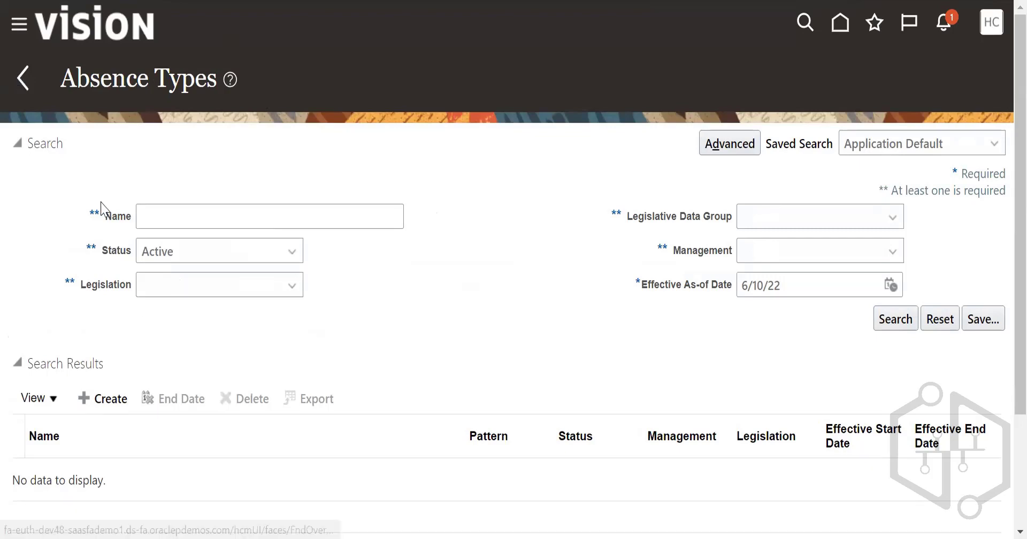
- Start creating an absence type for the United States legislation with the Childbirth or placement pattern
left_click(103, 398)
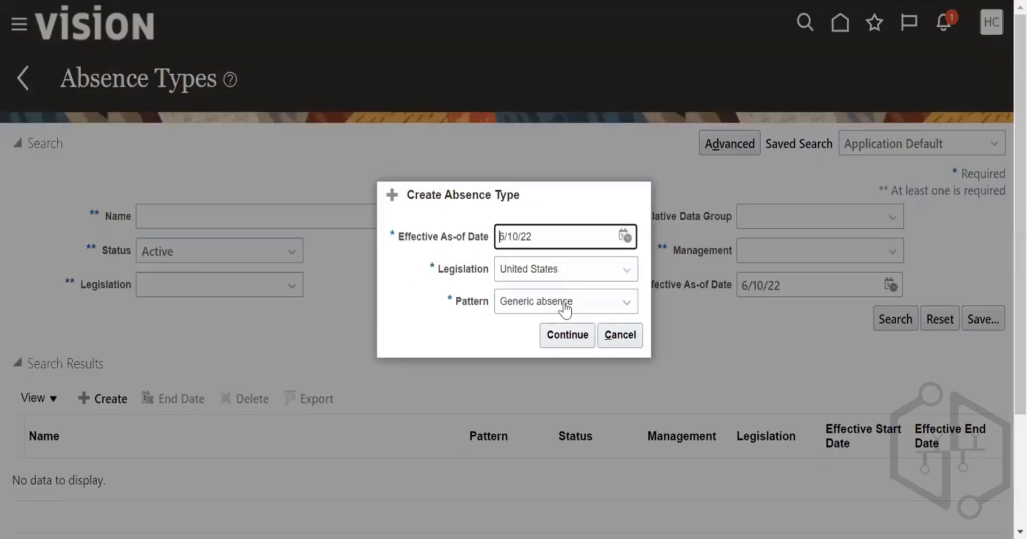
left_click(564, 306)
left_click(560, 347)
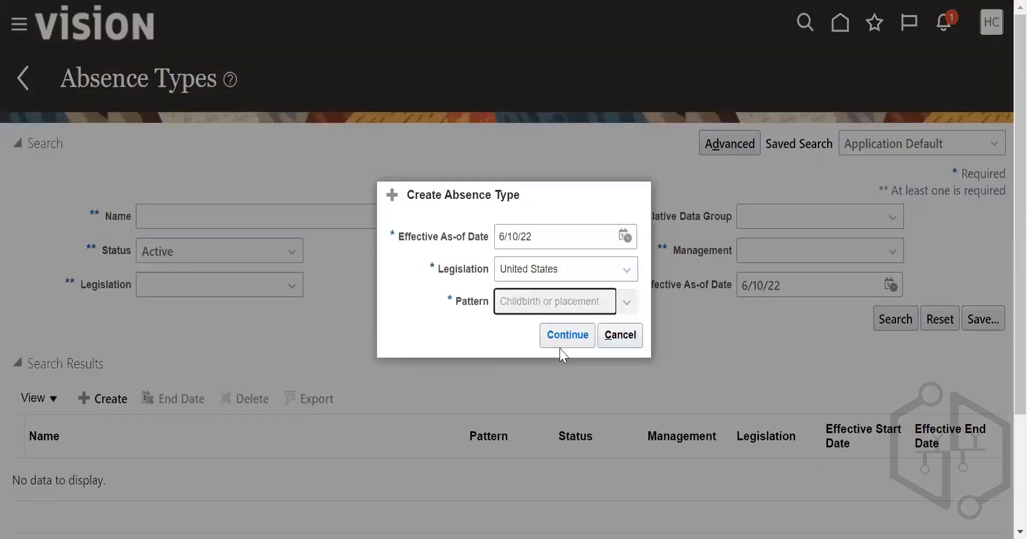
left_click(584, 339)
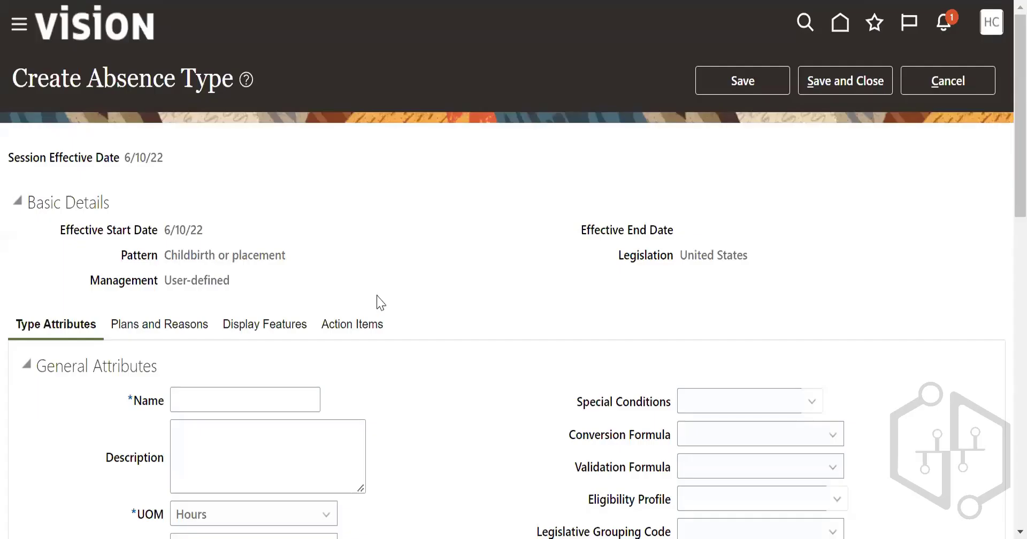
- Name the absence type US_childbirth, assign the US Legislative Data Group, and set its status to Active
scroll(247, 195, "down", 4)
left_click(240, 159)
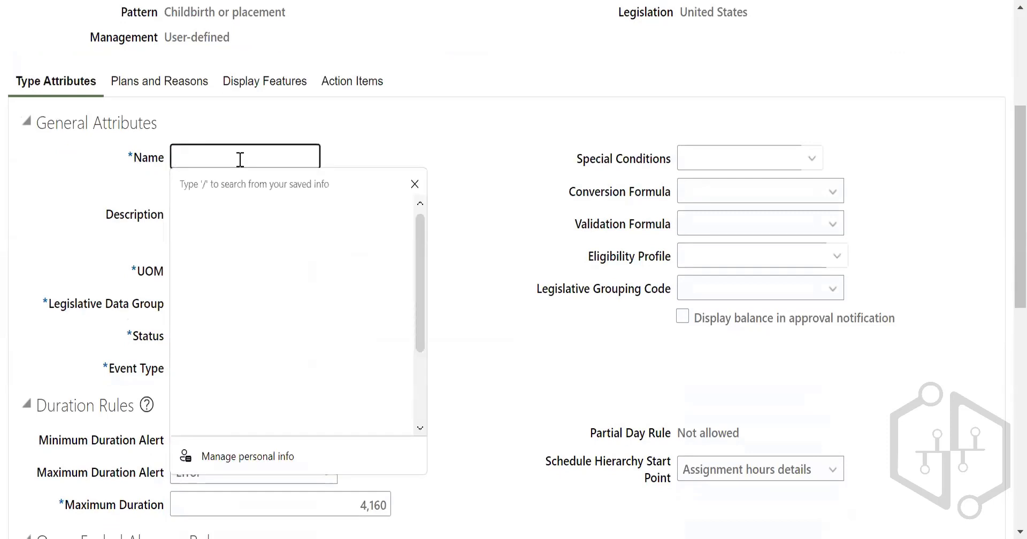
type("US_Absenc")
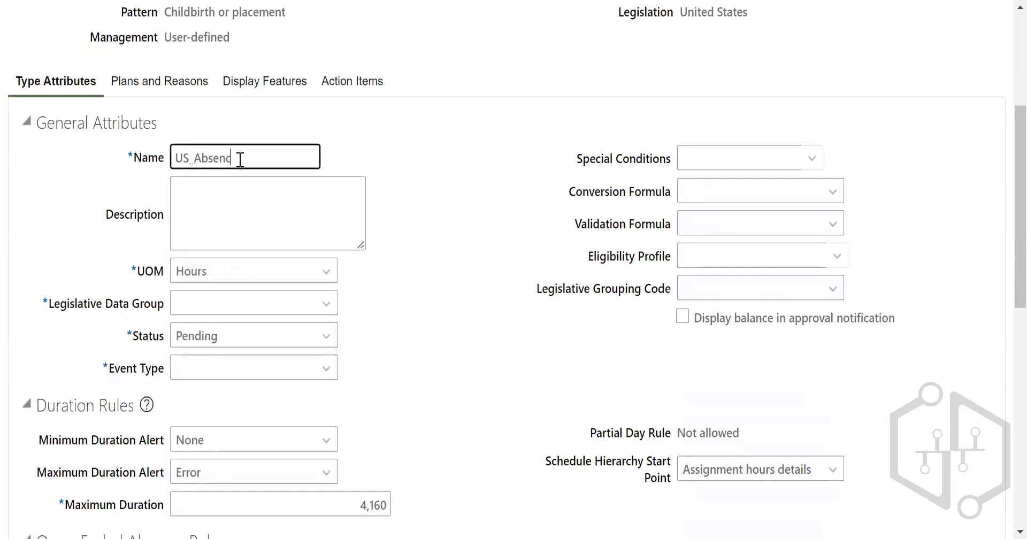
type("e")
type("childbirth")
left_click(229, 306)
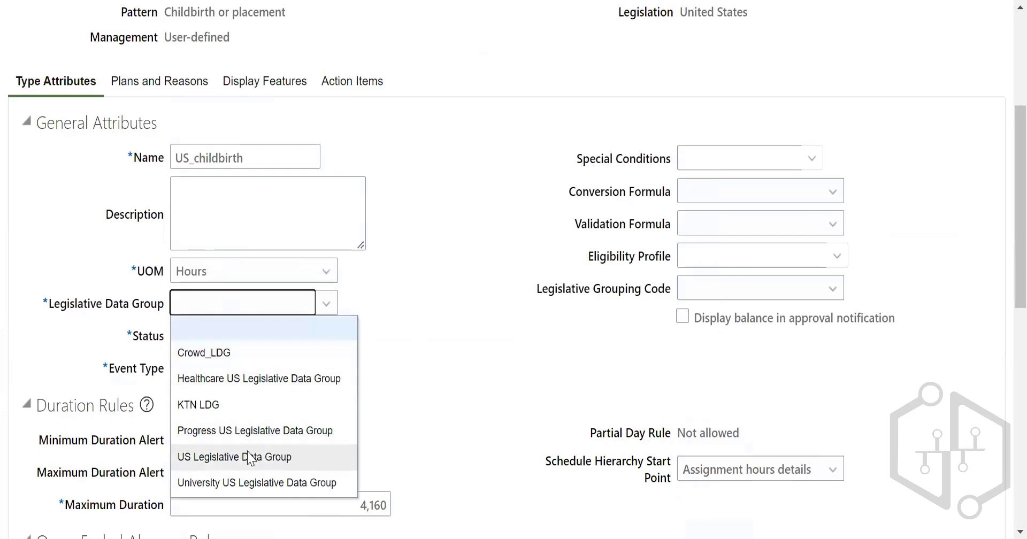
left_click(312, 454)
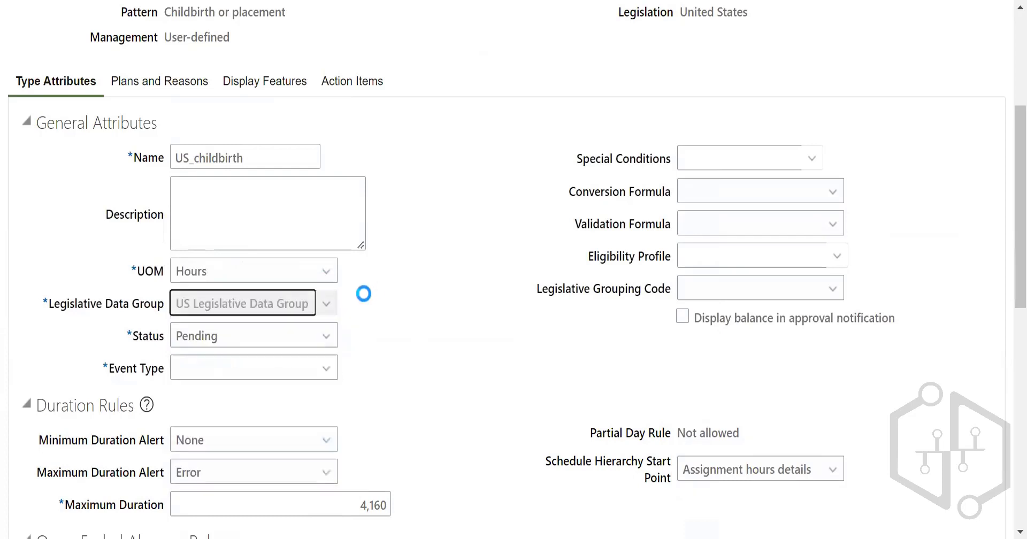
left_click(232, 344)
left_click(192, 361)
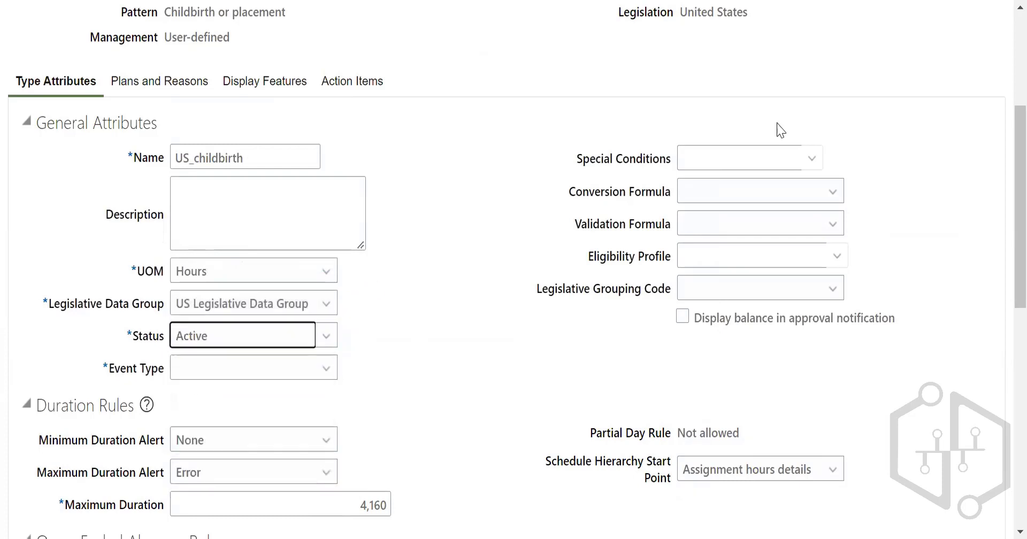
- Check the conversion formula and eligibility profile fields, leaving them blank, and set the event type to Childbirth
left_click(711, 193)
left_click(493, 279)
left_click(784, 252)
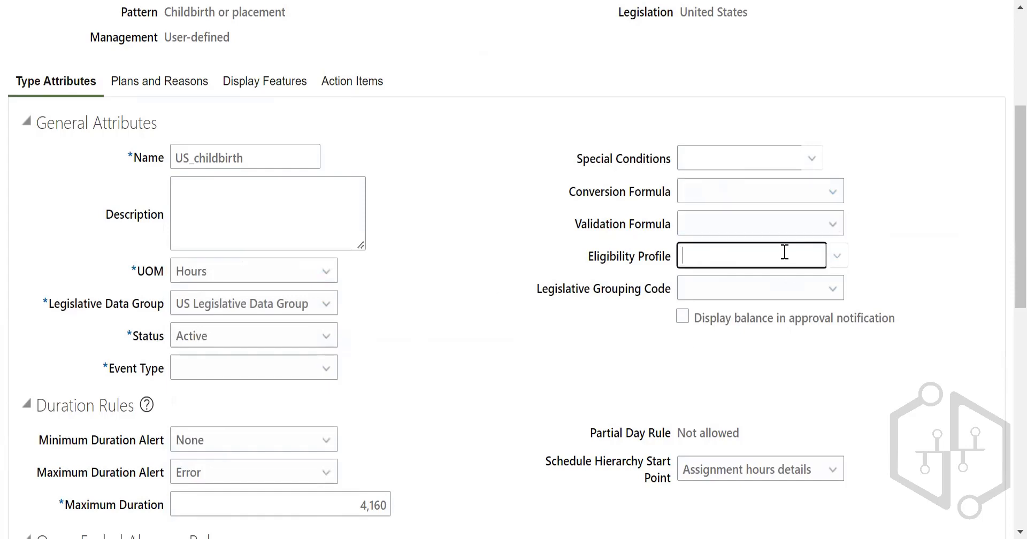
left_click(238, 368)
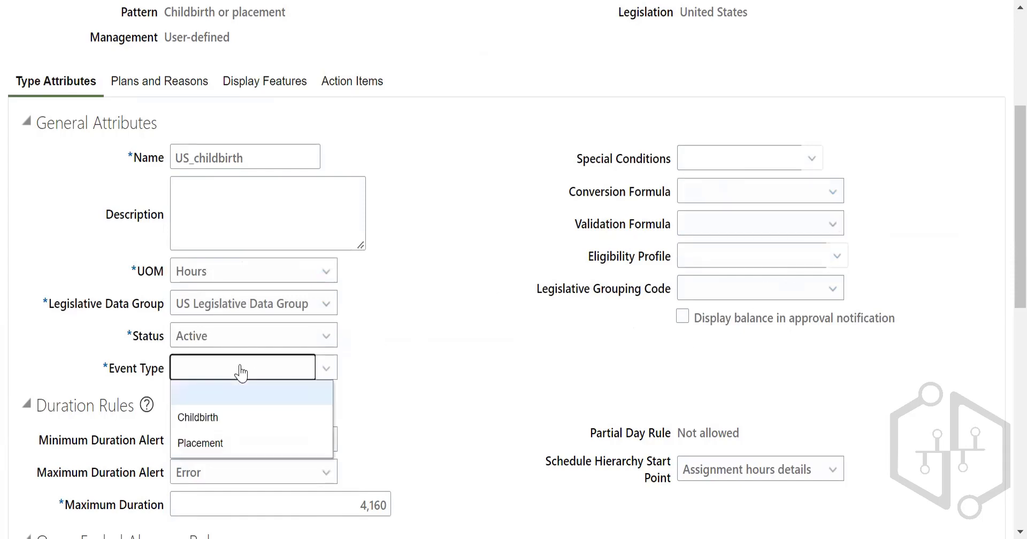
left_click(210, 428)
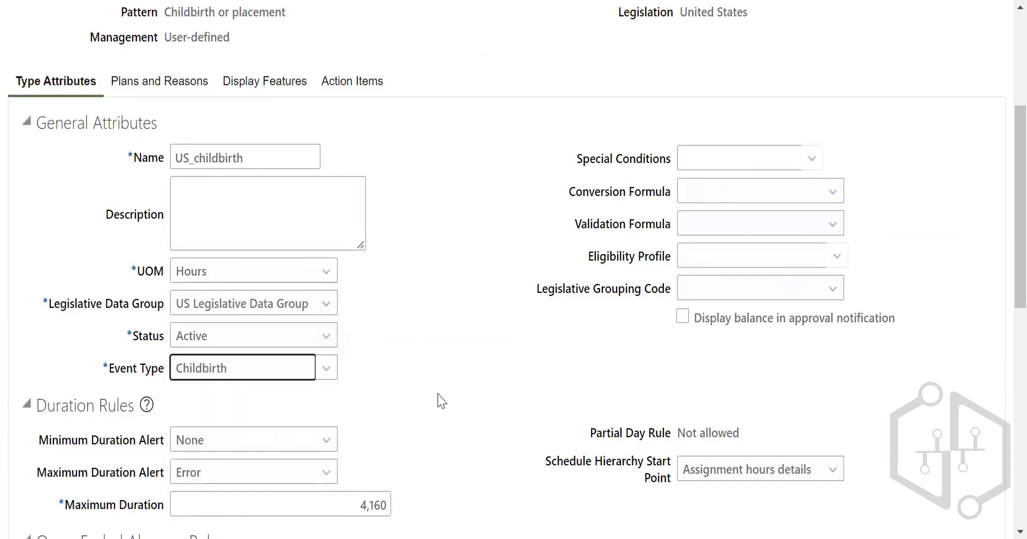
- In the duration rules, set the minimum duration alert to Warning with a minimum duration of 6
scroll(440, 401, "down", 3)
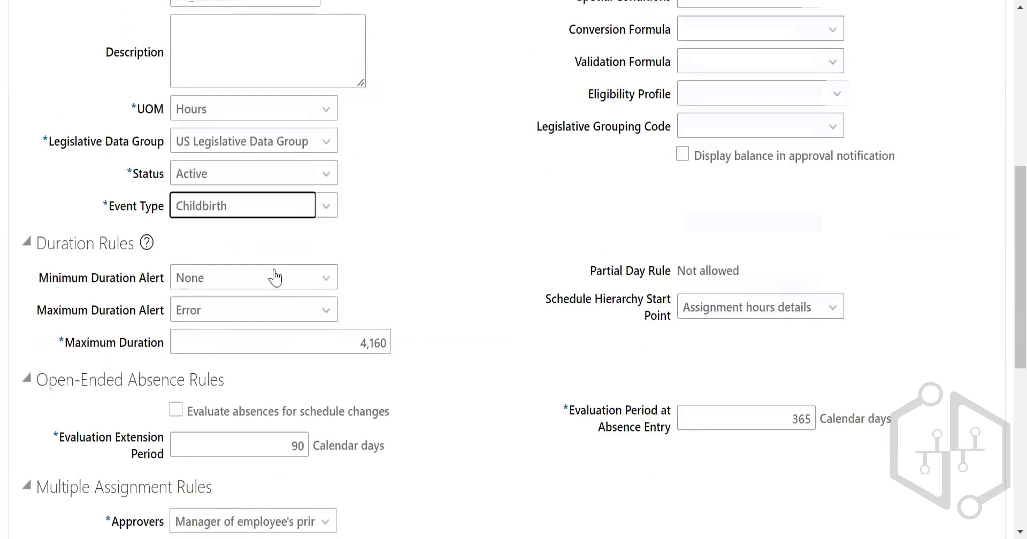
left_click(225, 278)
left_click(213, 328)
left_click(328, 316)
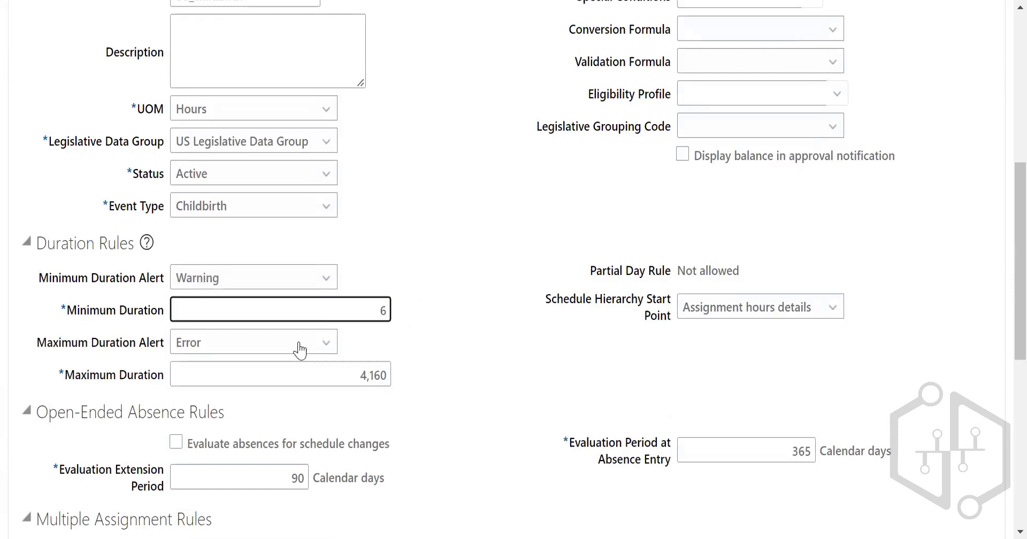
- Set the maximum duration alert to Warning, the minimum duration alert to None, and the maximum duration to 8
left_click(274, 347)
left_click(239, 393)
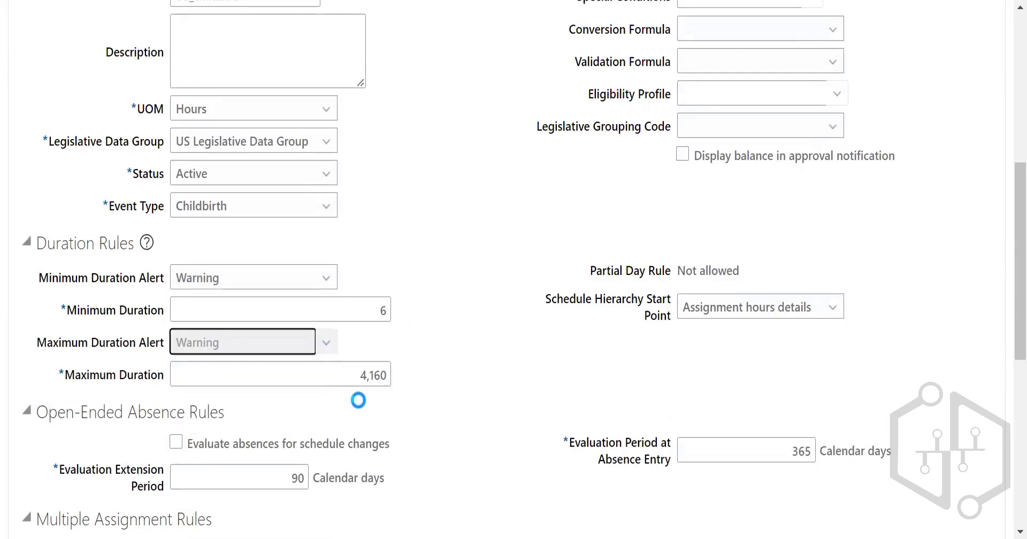
left_click(328, 277)
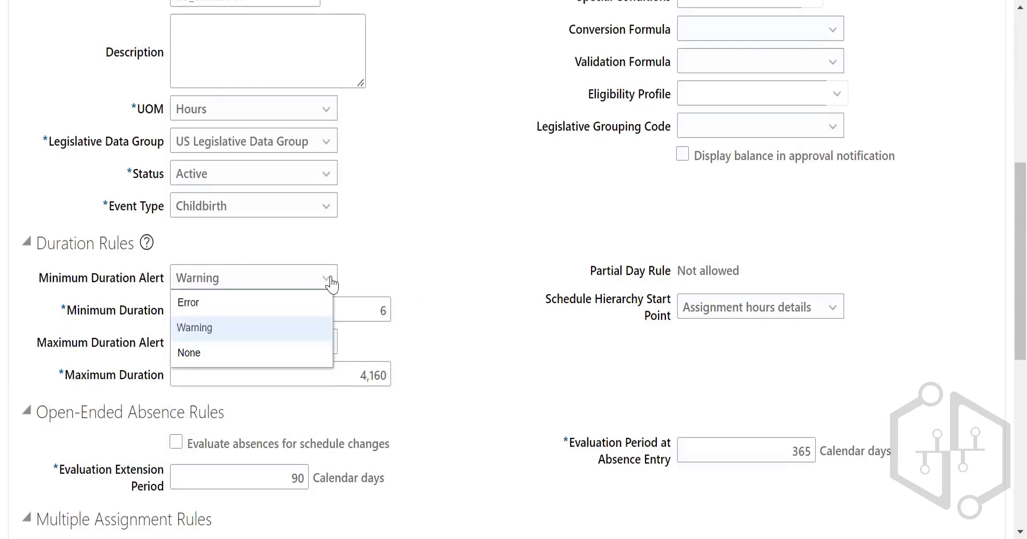
left_click(211, 354)
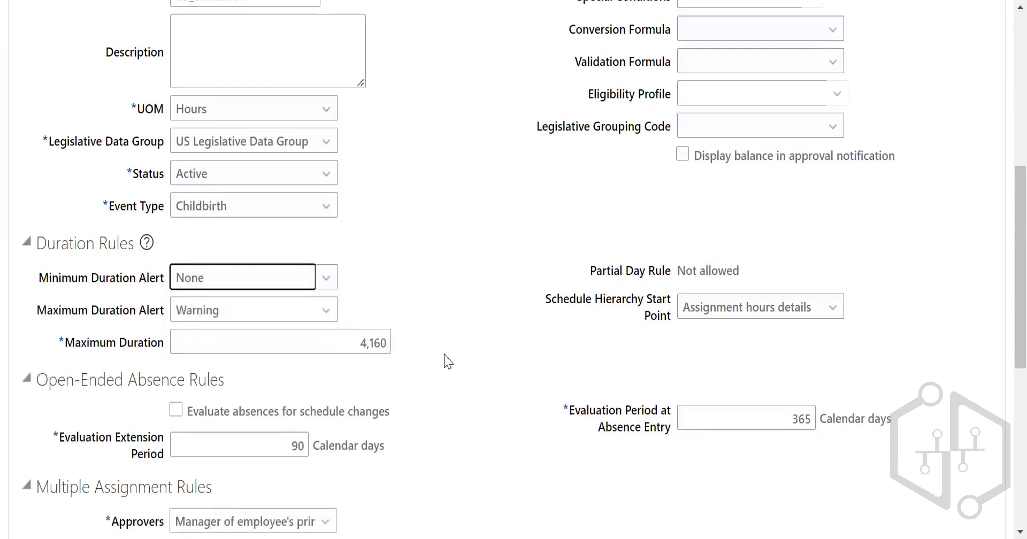
left_click(392, 346)
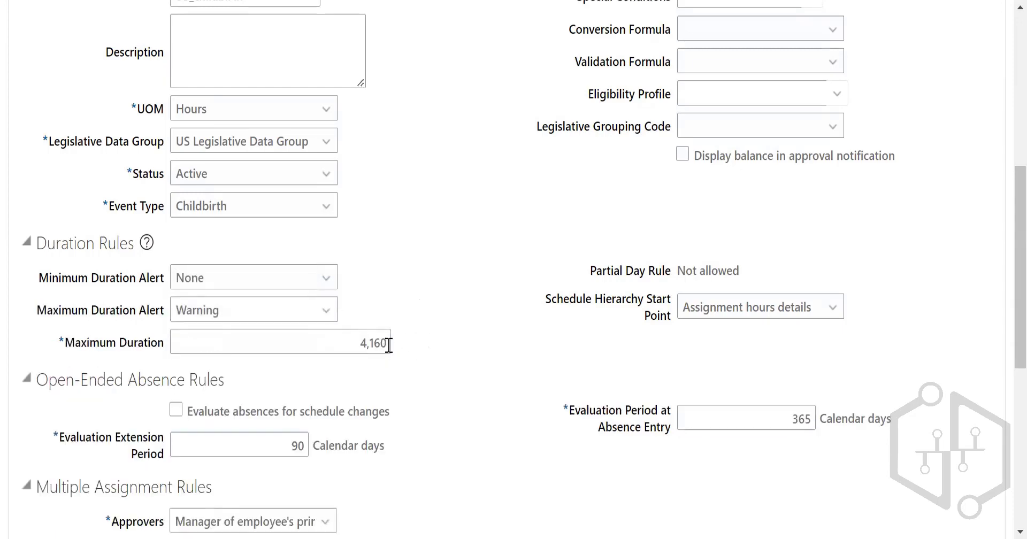
left_click(388, 343)
key("BackSpace")
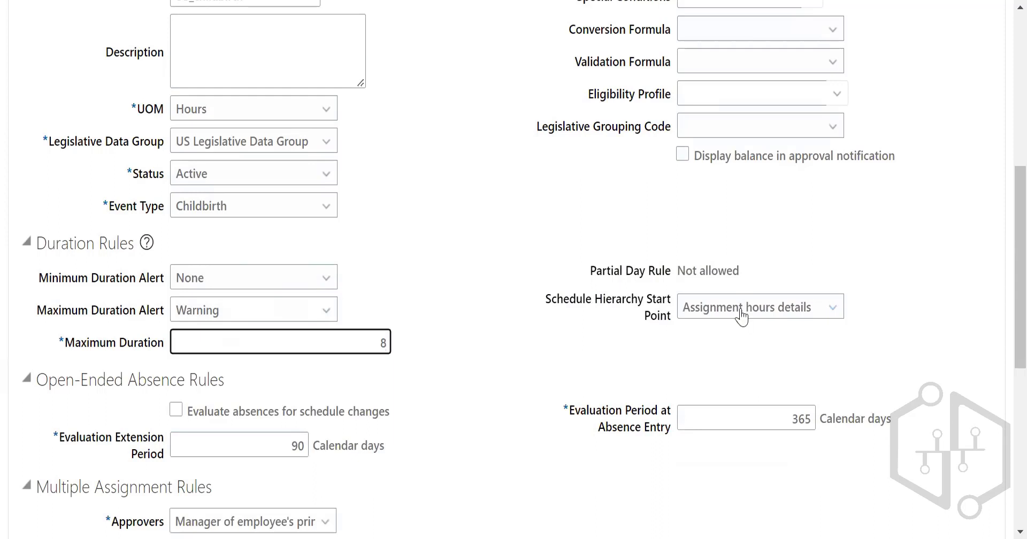
- Enable evaluating absences for schedule changes and accept resetting the evaluation period to 90 and the extension period to 30 days
mouse_move(741, 316)
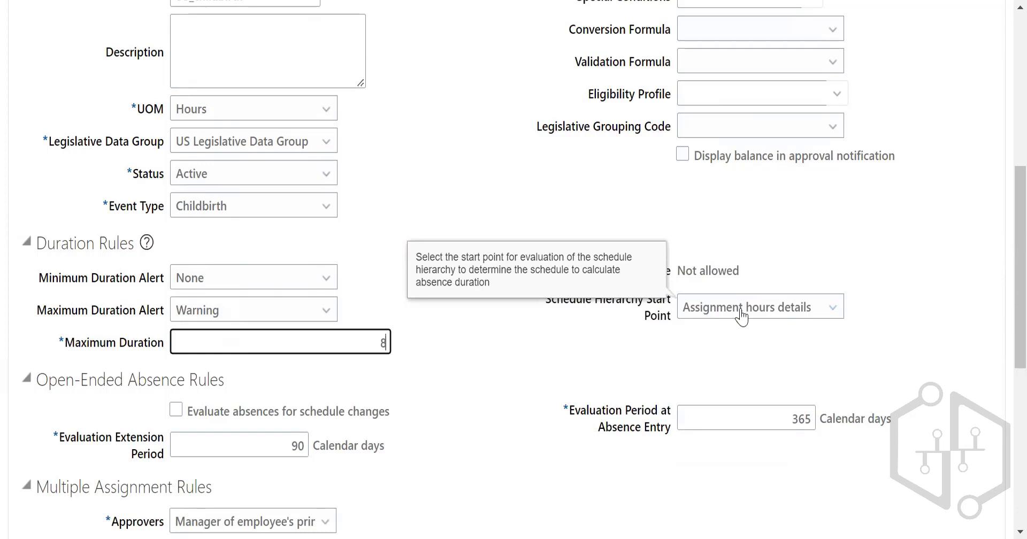
left_click(741, 311)
left_click(191, 412)
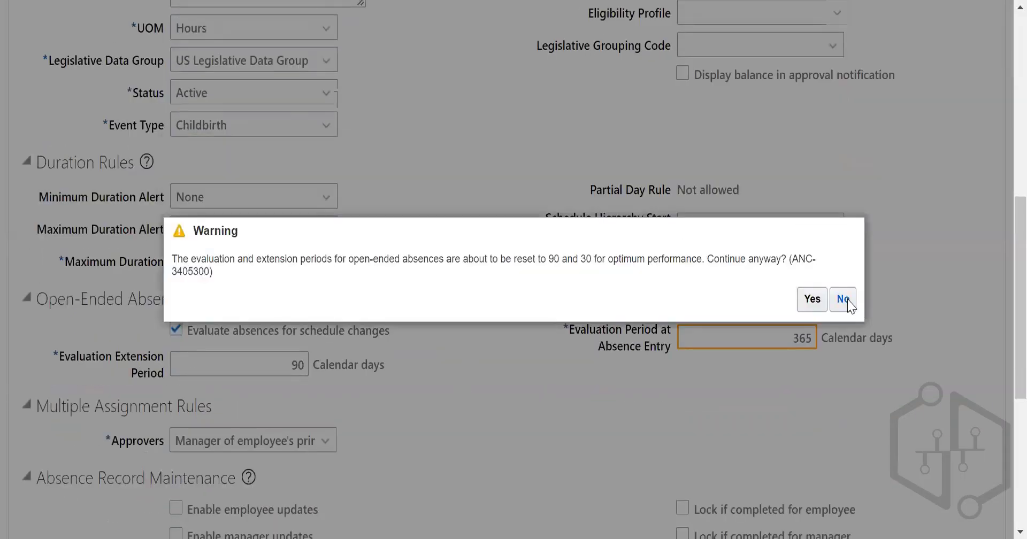
left_click(811, 298)
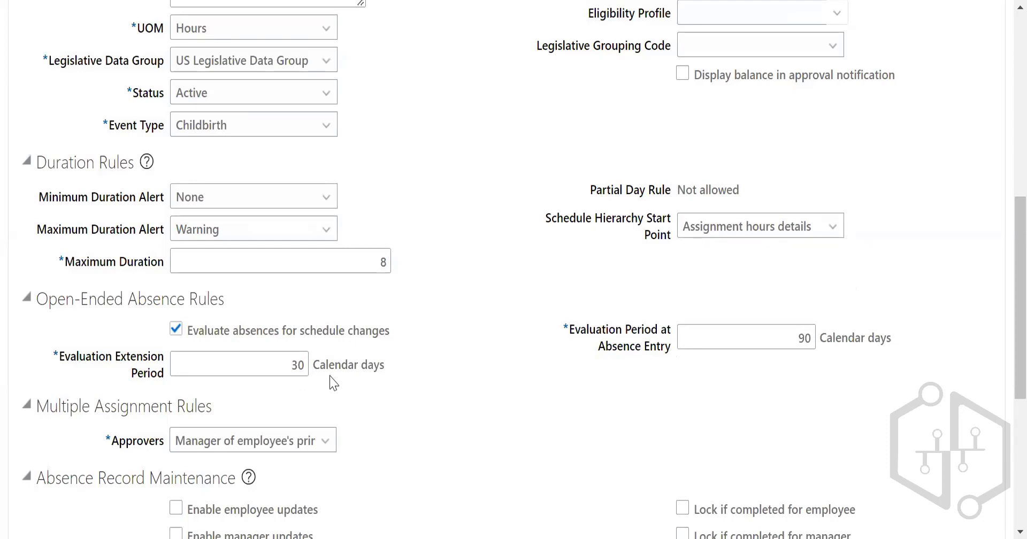
- Enable employee, manager and administrative updates in the absence record maintenance rules
scroll(228, 422, "down", 3)
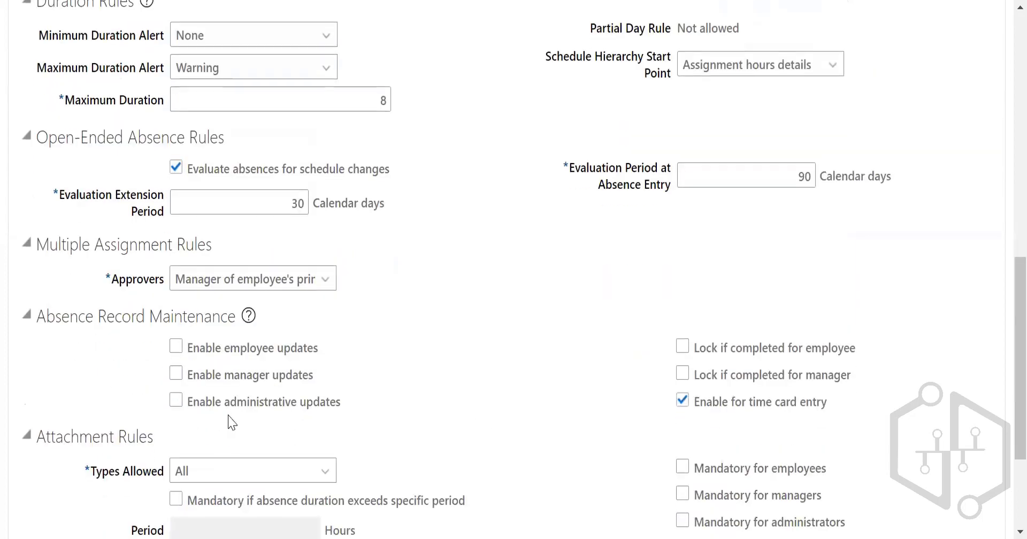
left_click(175, 346)
left_click(175, 374)
left_click(175, 400)
- Keep all attachment types allowed and make attachments mandatory for employees, managers and administrators
scroll(855, 396, "down", 2)
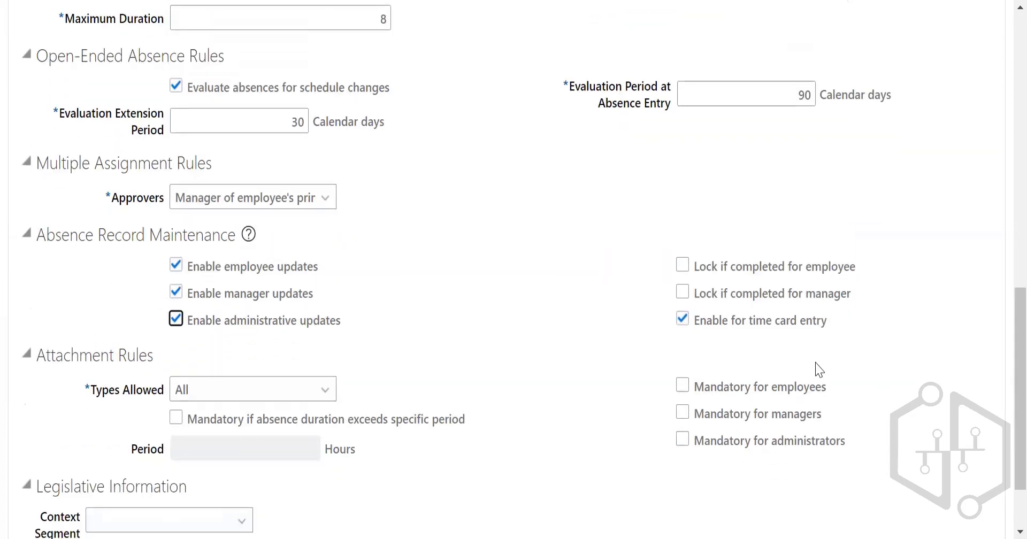
left_click(247, 390)
scroll(511, 417, "down", 2)
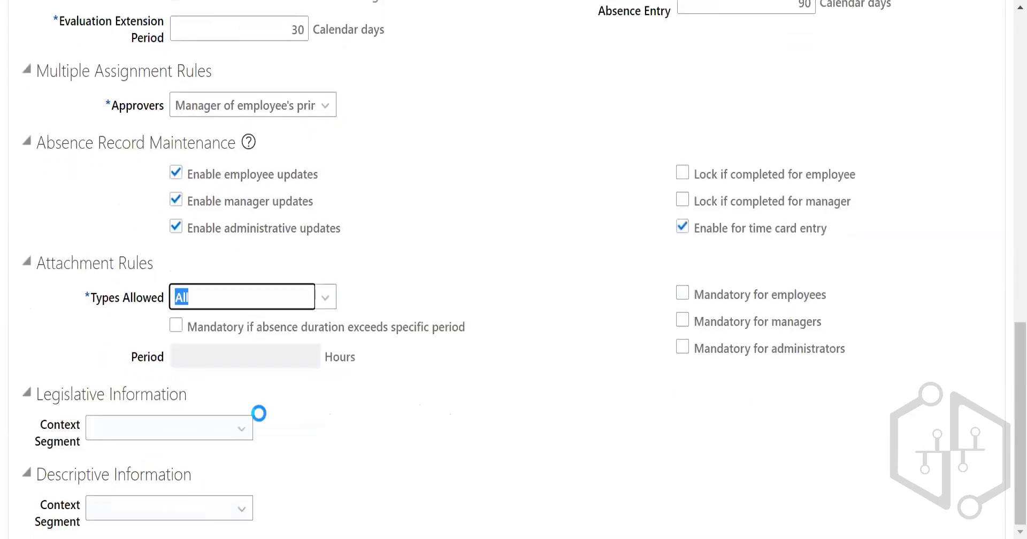
left_click(682, 299)
left_click(682, 321)
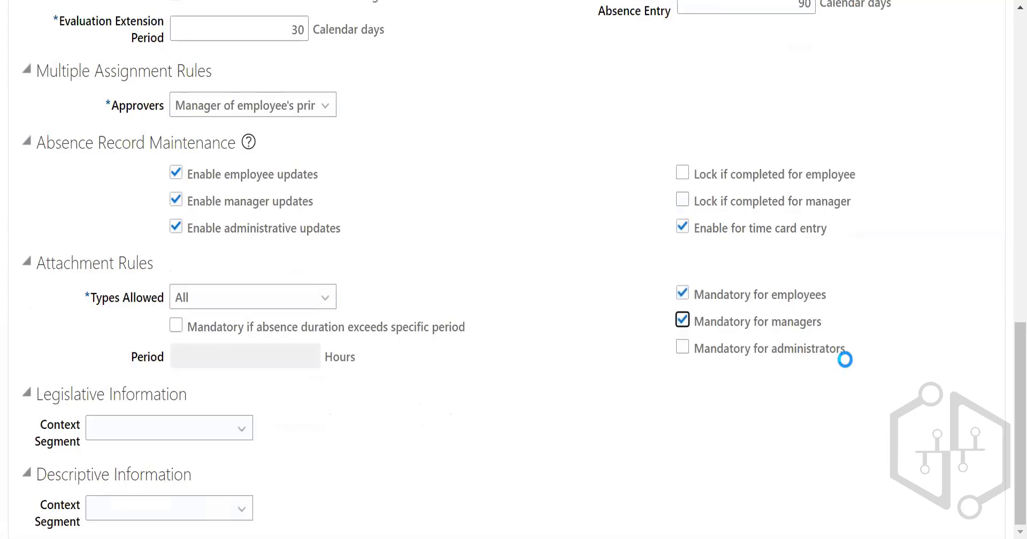
left_click(682, 348)
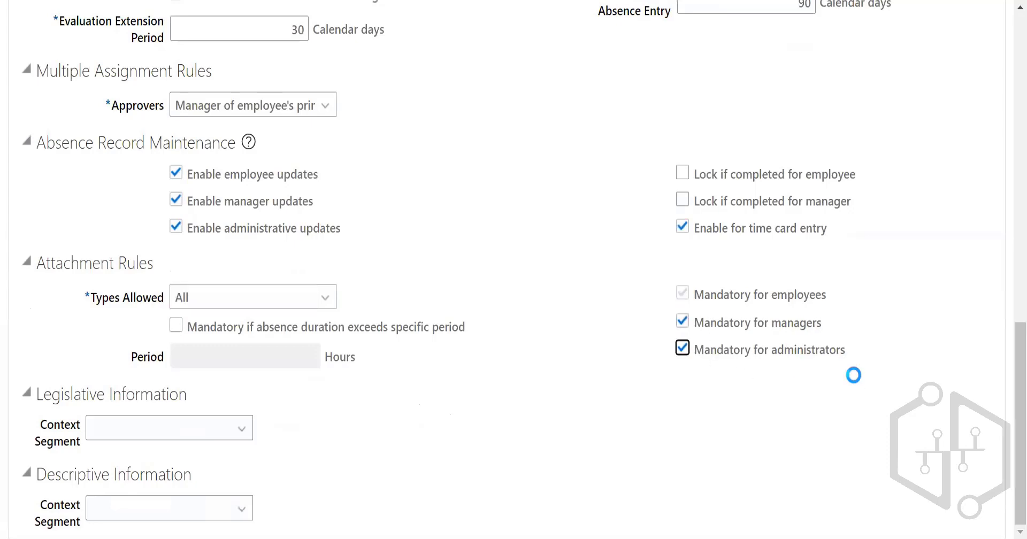
- Start adding an absence plan to the type, entering US as the plan, and open the full plan search
scroll(852, 377, "up", 10)
scroll(856, 380, "up", 4)
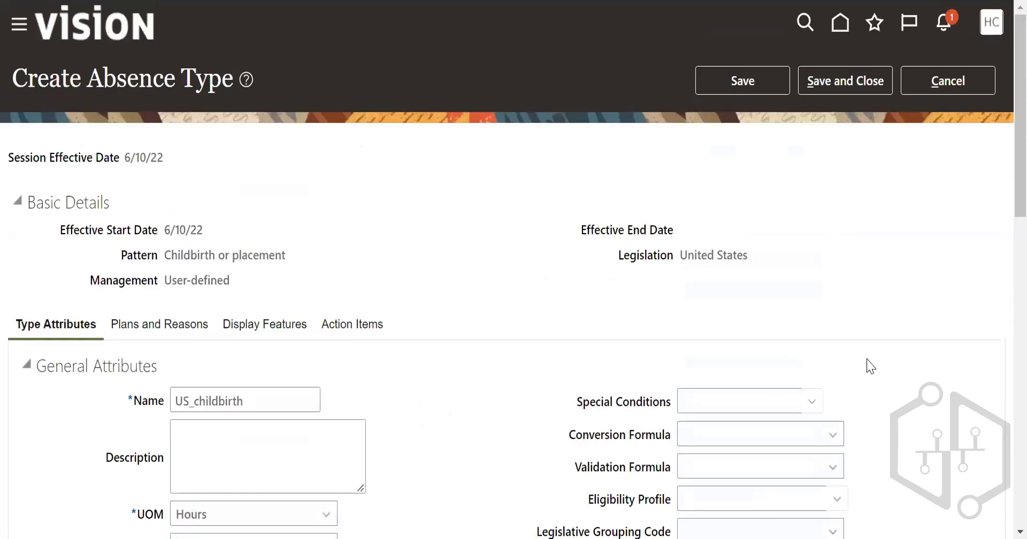
left_click(188, 323)
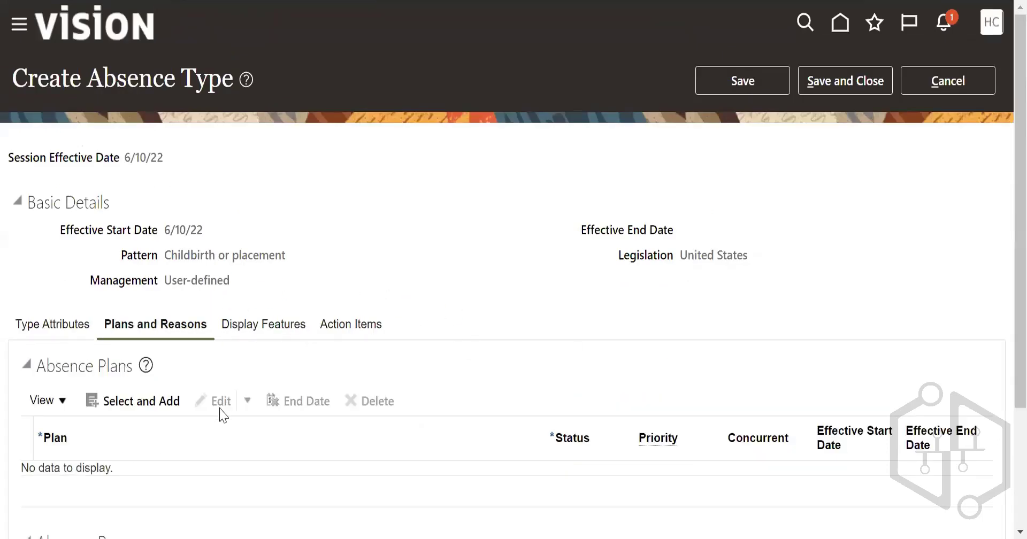
left_click(159, 398)
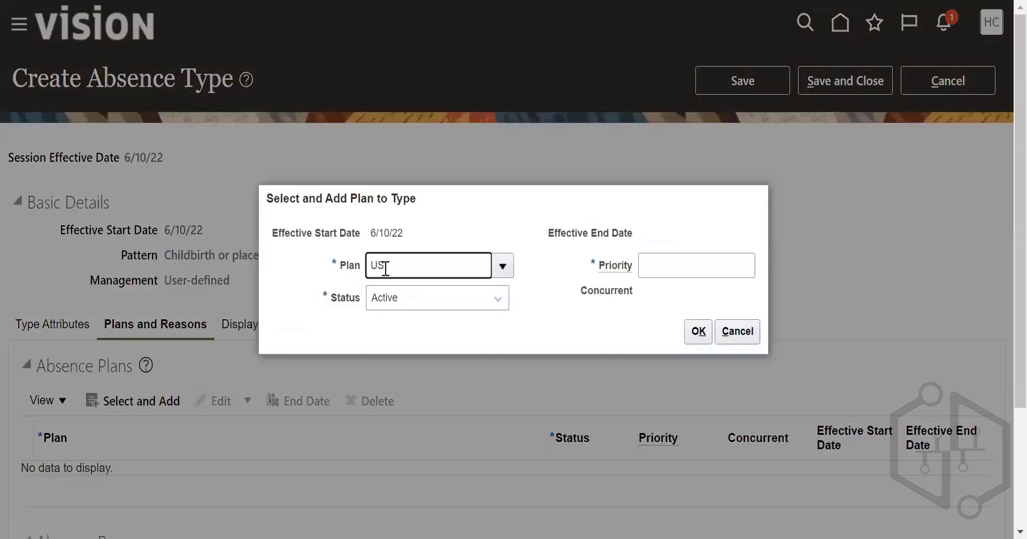
left_click(502, 265)
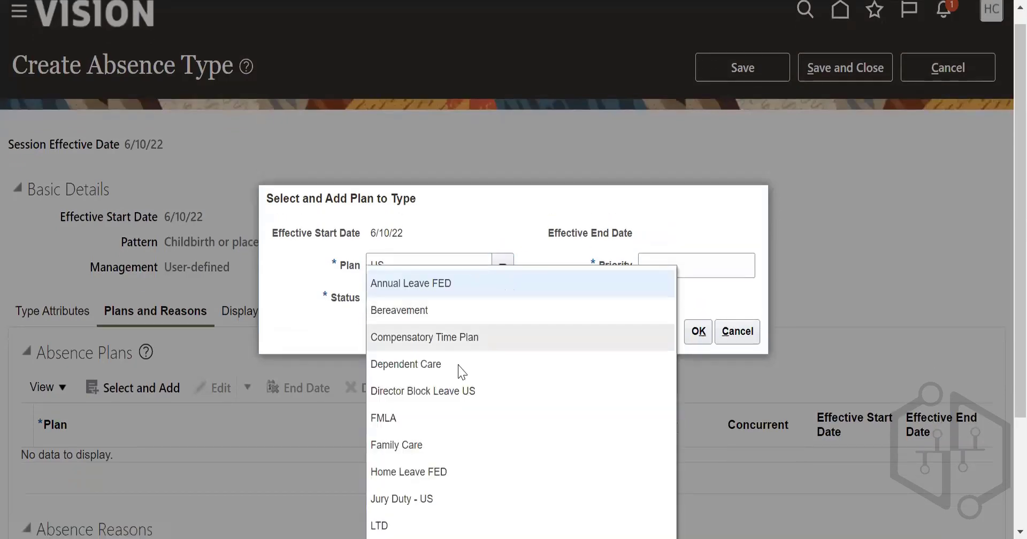
scroll(461, 332, "down", 3)
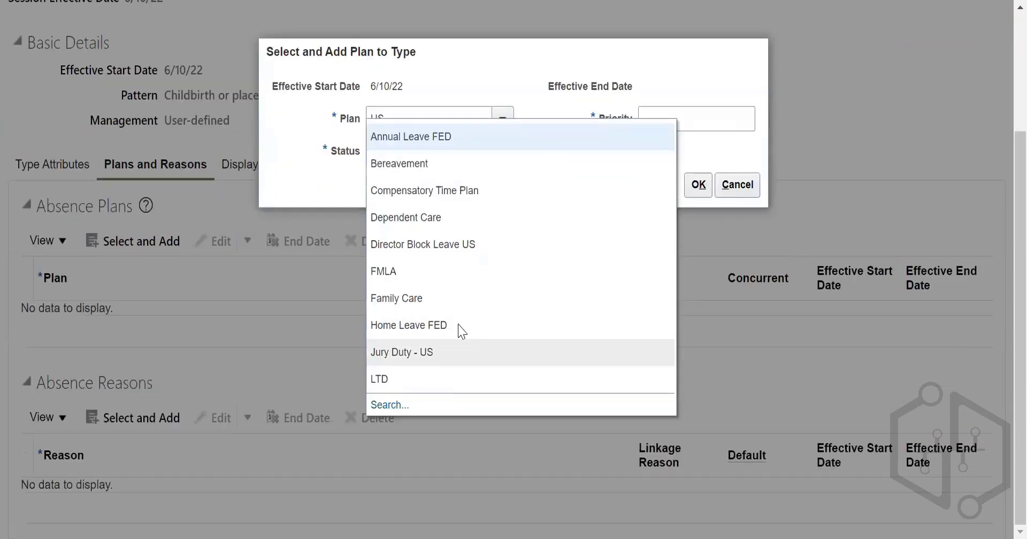
left_click(390, 419)
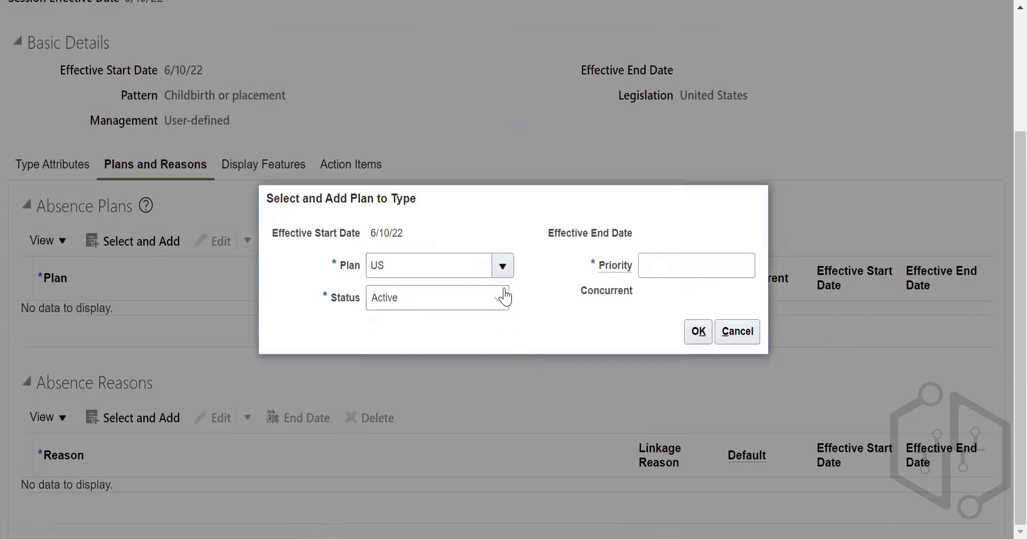
- Search the plans by the name US% and choose US_Absence Plans as the plan to add
left_click(444, 238)
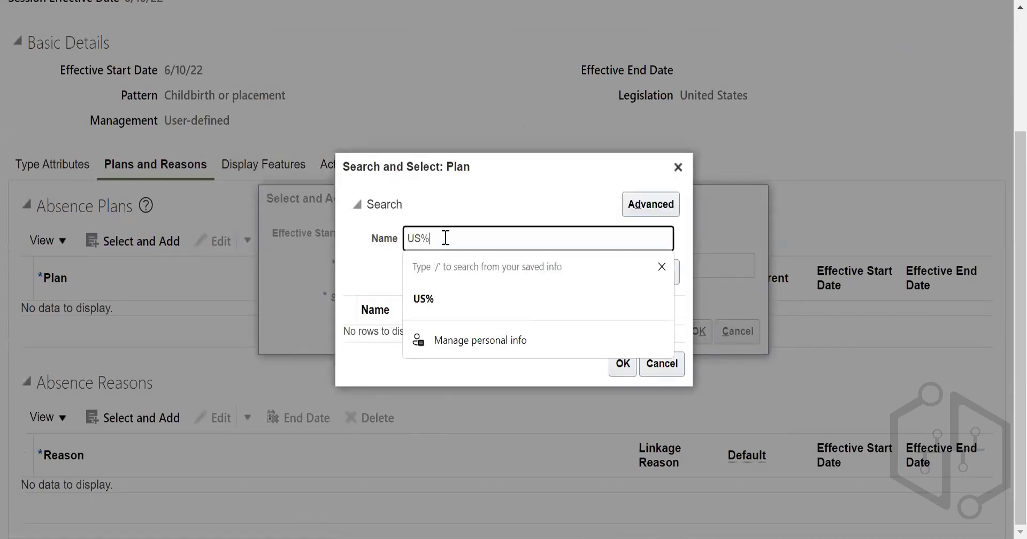
type("%")
left_click(422, 298)
left_click(623, 274)
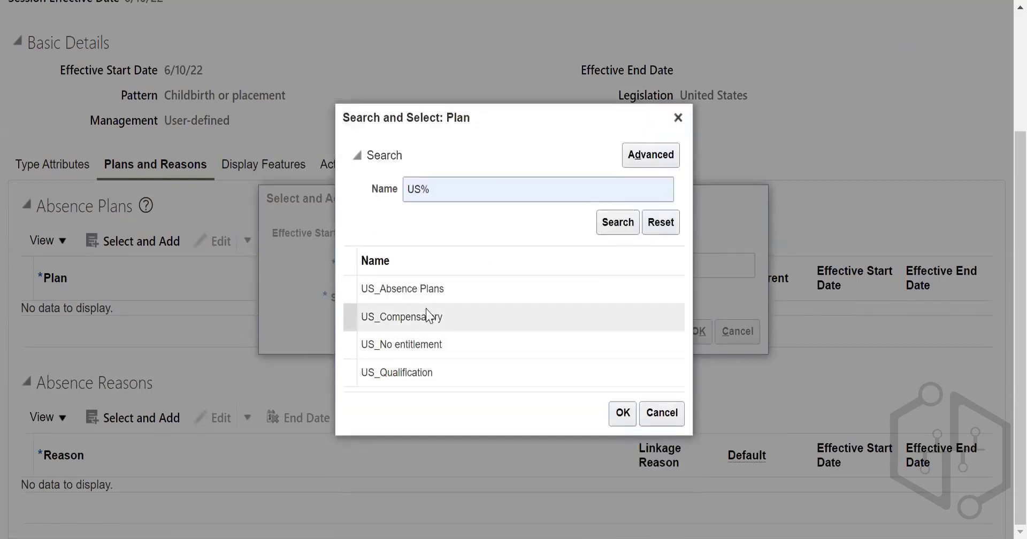
left_click(493, 292)
left_click(622, 413)
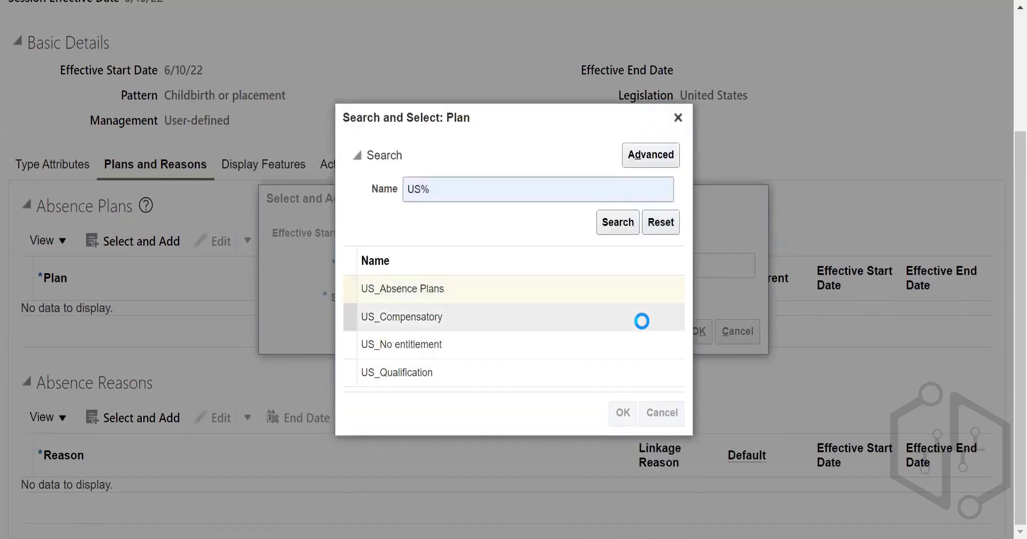
- Set the priority of the US_Absence Plans plan to 10 and add it to the absence type
left_click(709, 267)
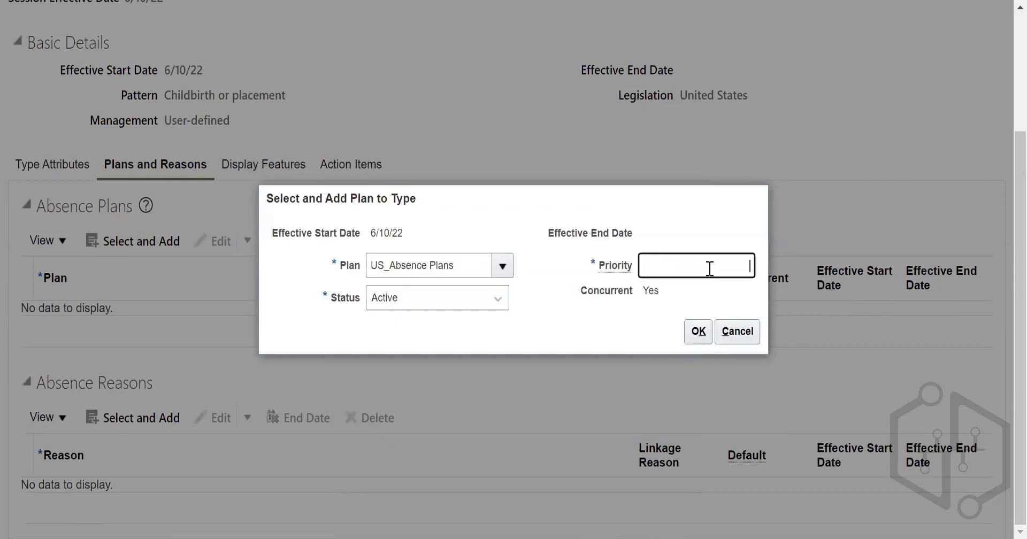
left_click(699, 330)
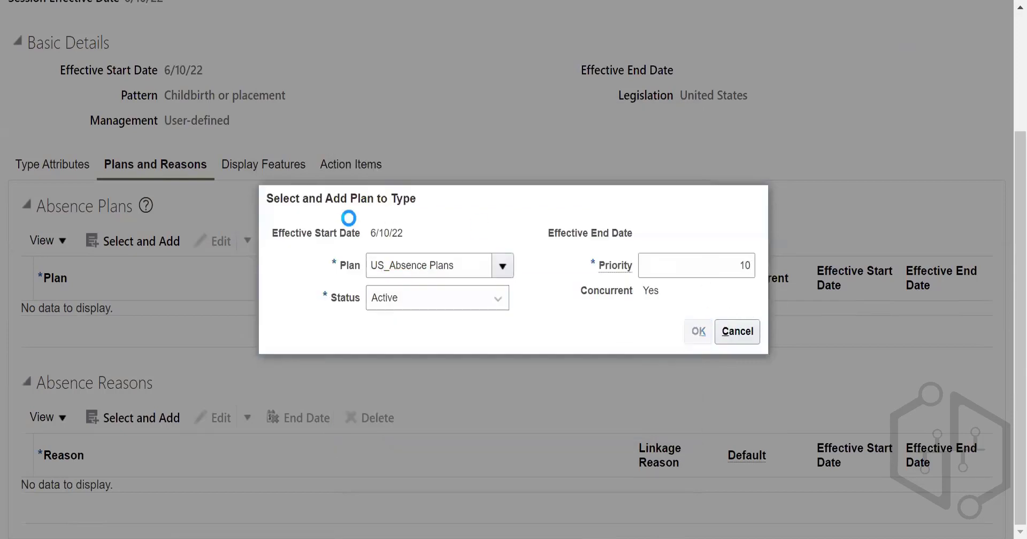
- Add Birth of Child as an absence reason, keeping linkage reason and default set to No
scroll(381, 335, "down", 1)
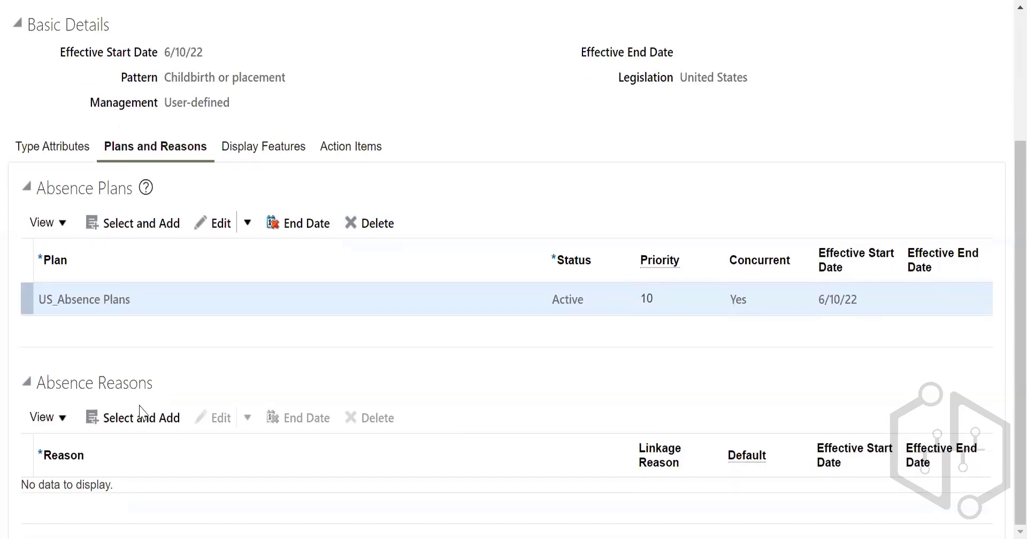
left_click(141, 417)
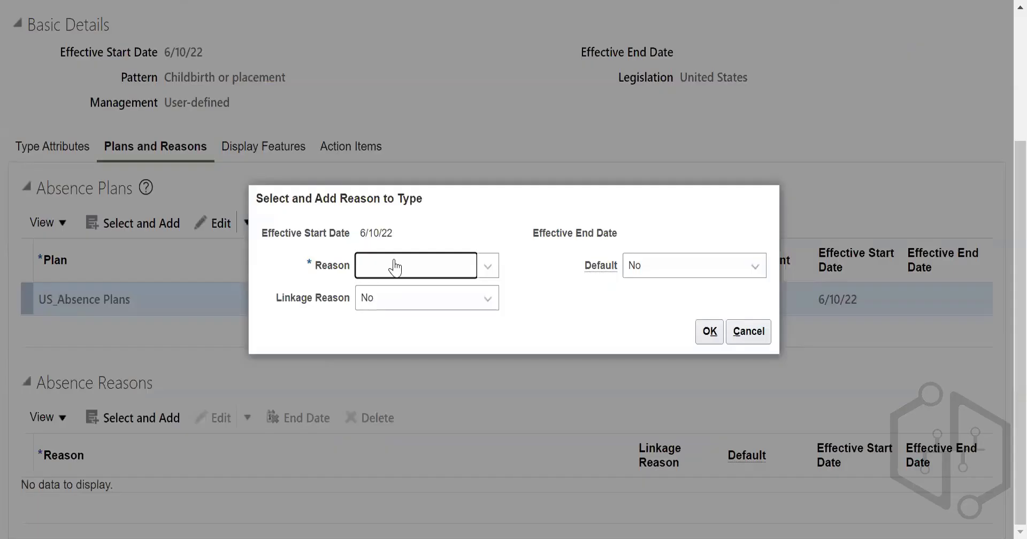
left_click(395, 266)
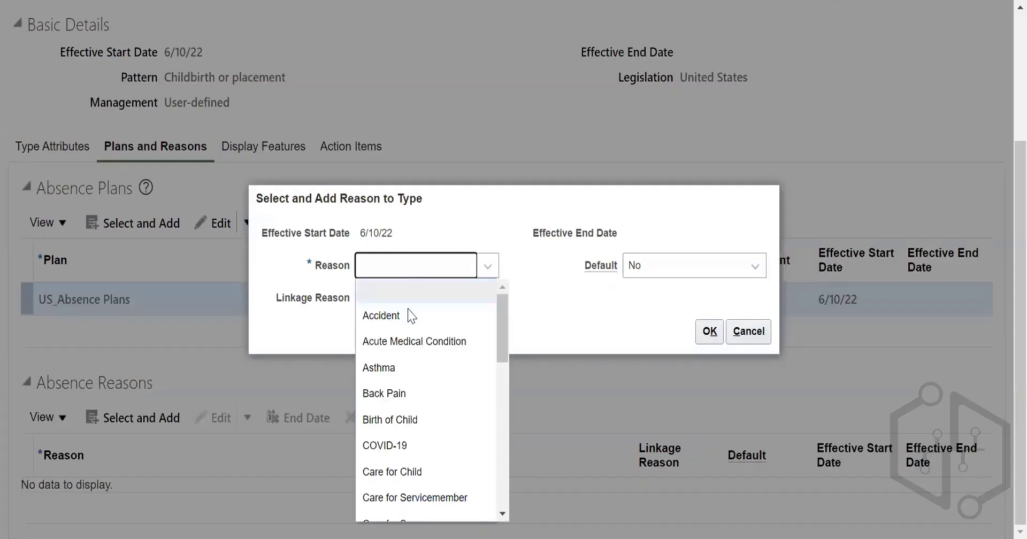
left_click(419, 422)
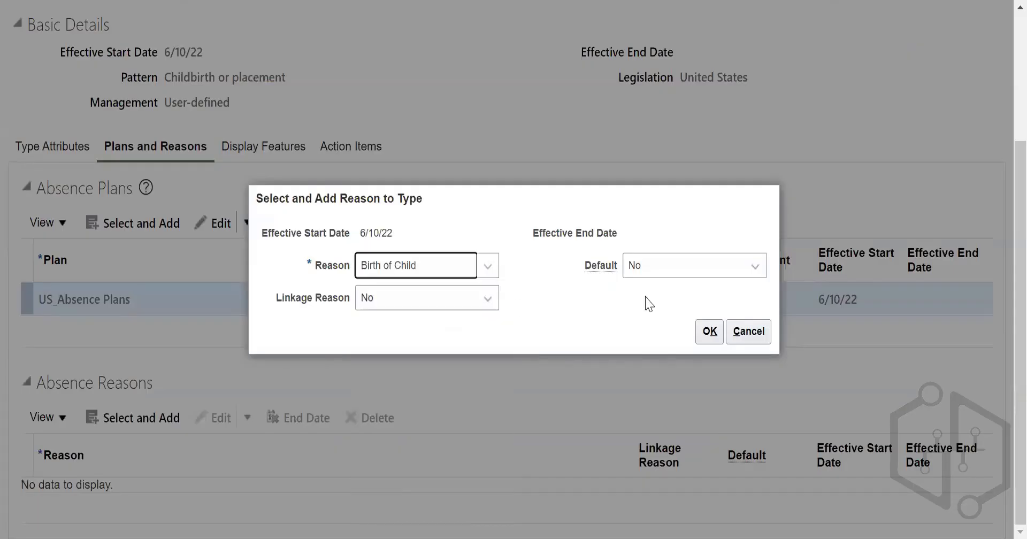
left_click(709, 331)
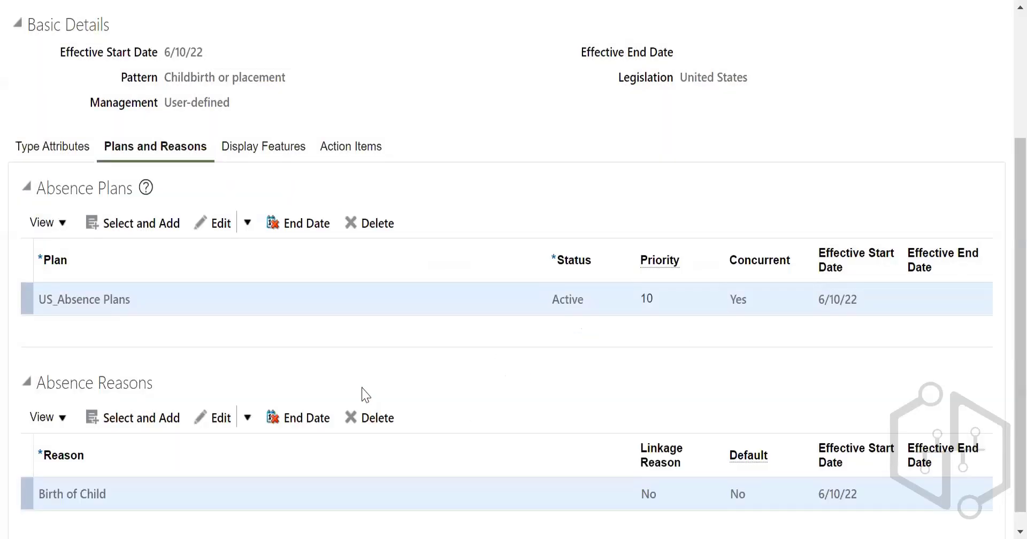
- In the display features, set Attachments under Primary Absence Details to Enabled for employee self-service
scroll(268, 275, "up", 4)
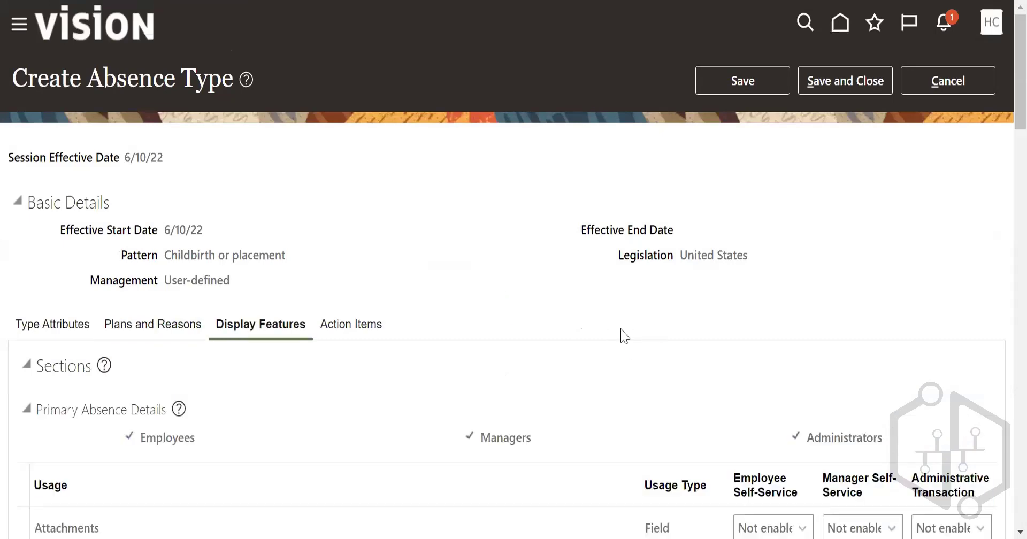
scroll(624, 336, "down", 4)
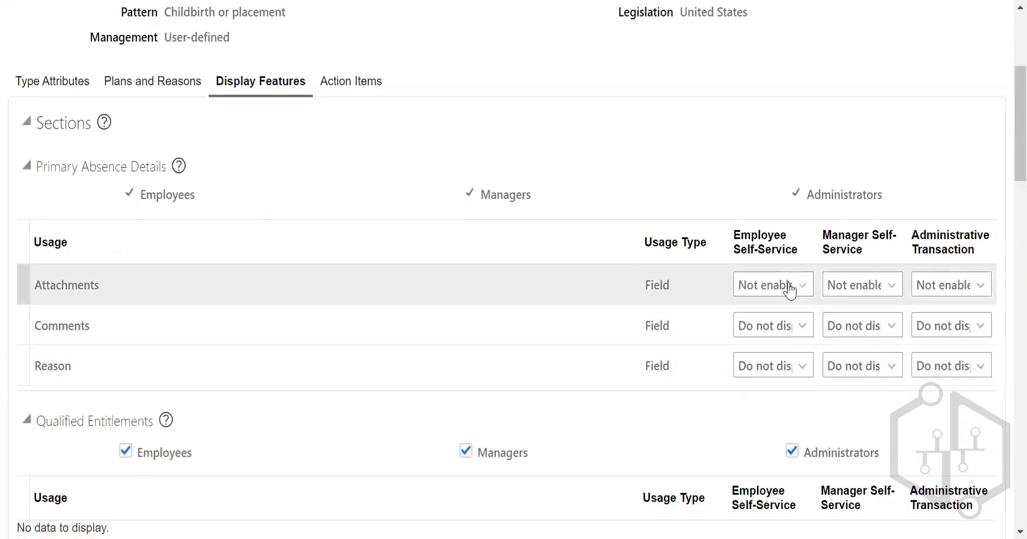
scroll(792, 214, "down", 1)
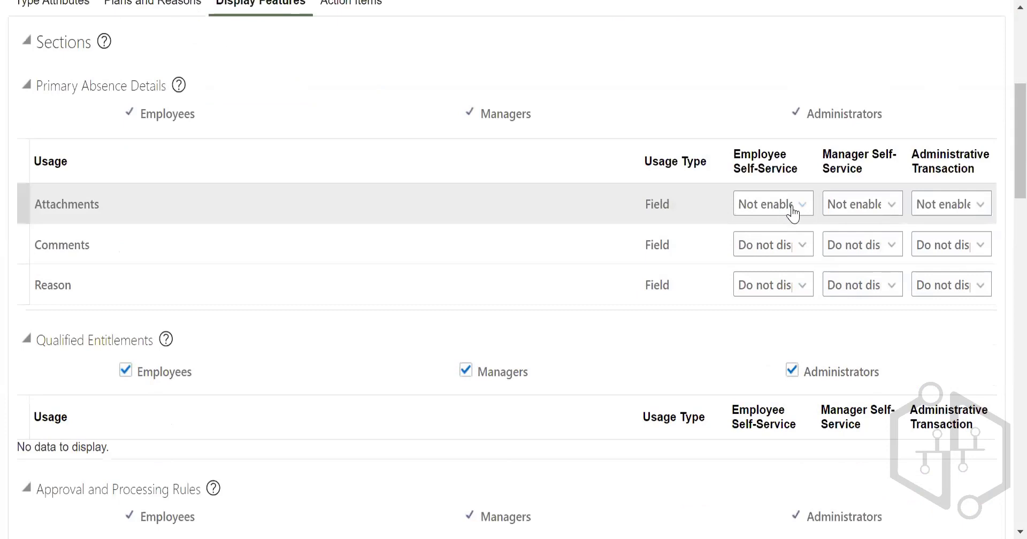
left_click(793, 209)
left_click(782, 233)
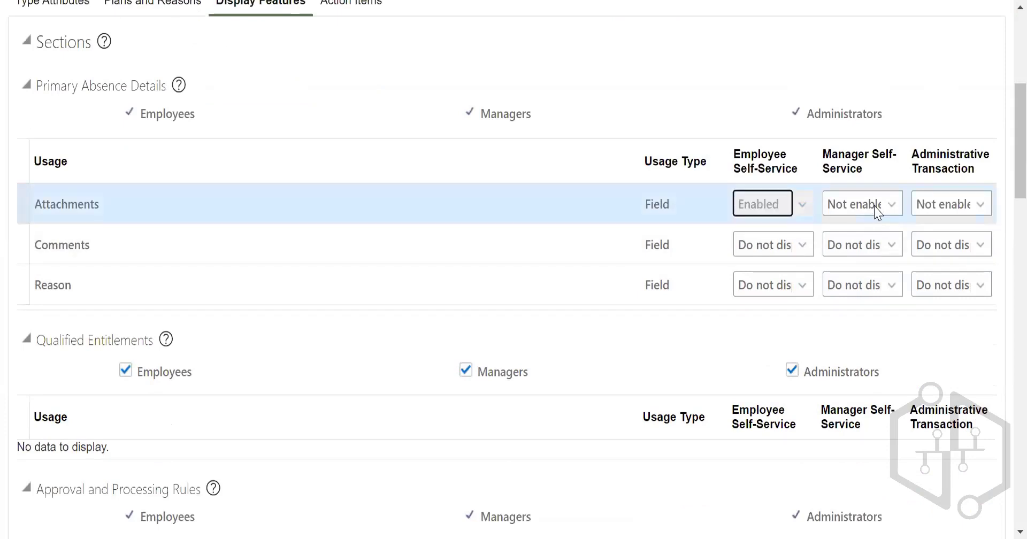
left_click(857, 214)
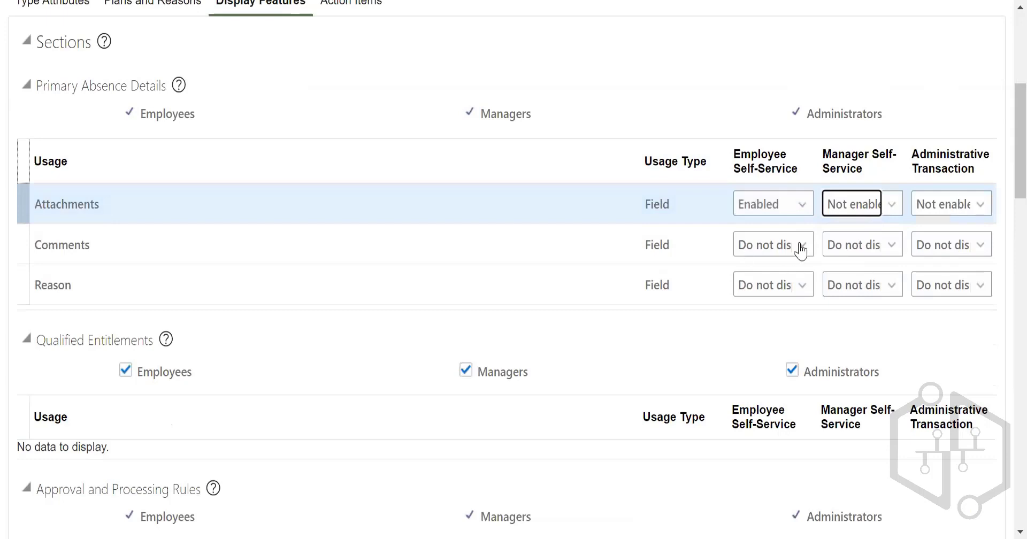
- Set both Comments and Reason to Display only for employee self-service under Primary Absence Details
left_click(781, 245)
left_click(775, 291)
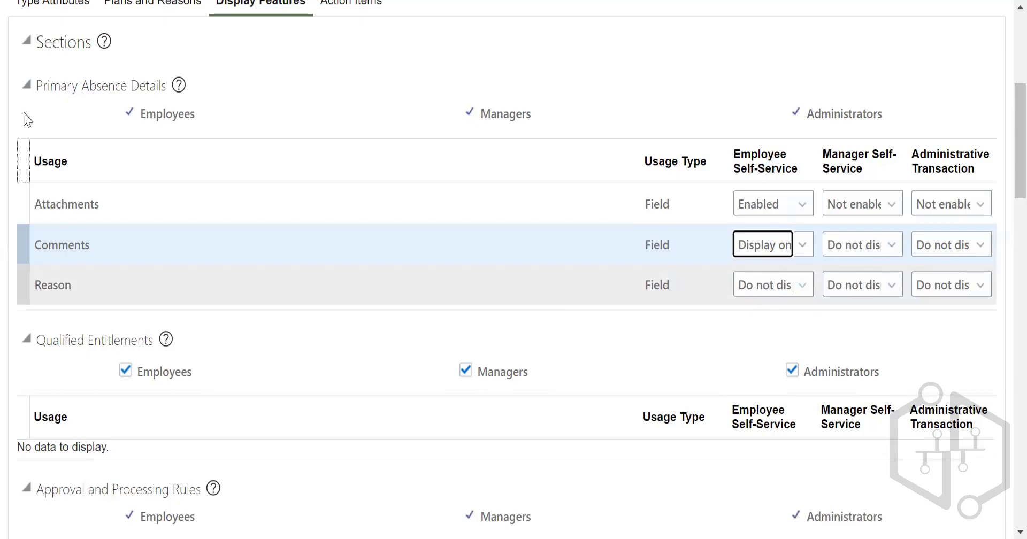
left_click(786, 284)
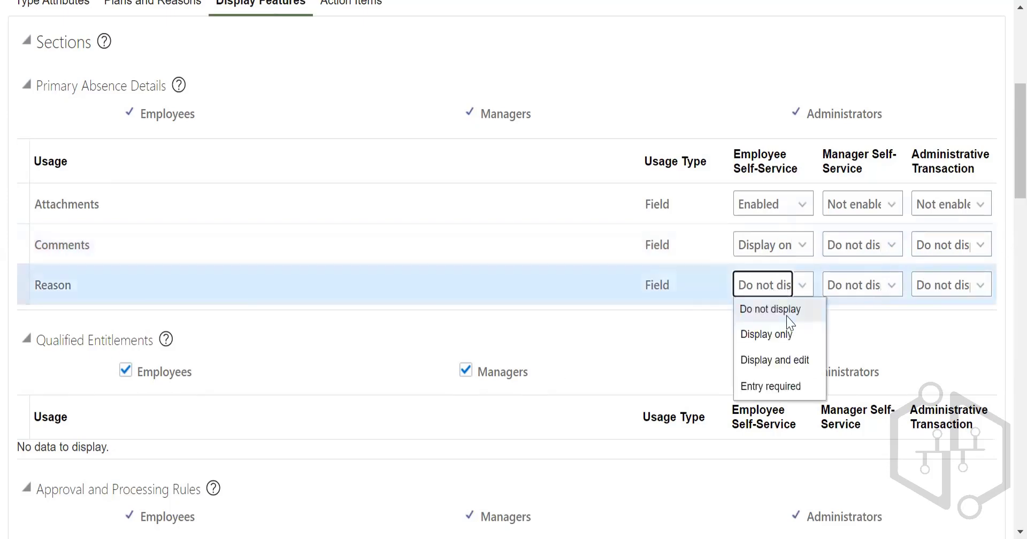
left_click(789, 334)
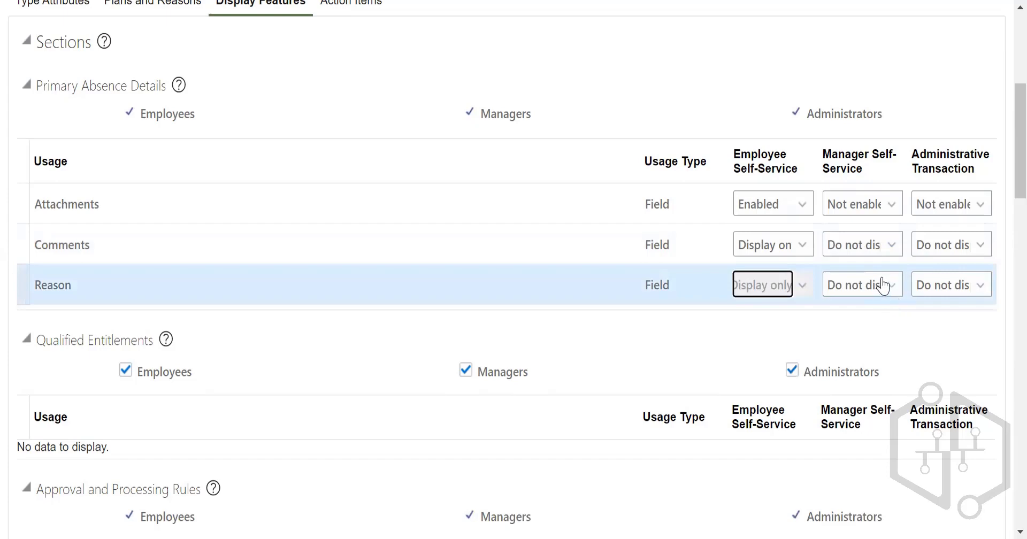
left_click(880, 286)
left_click(868, 309)
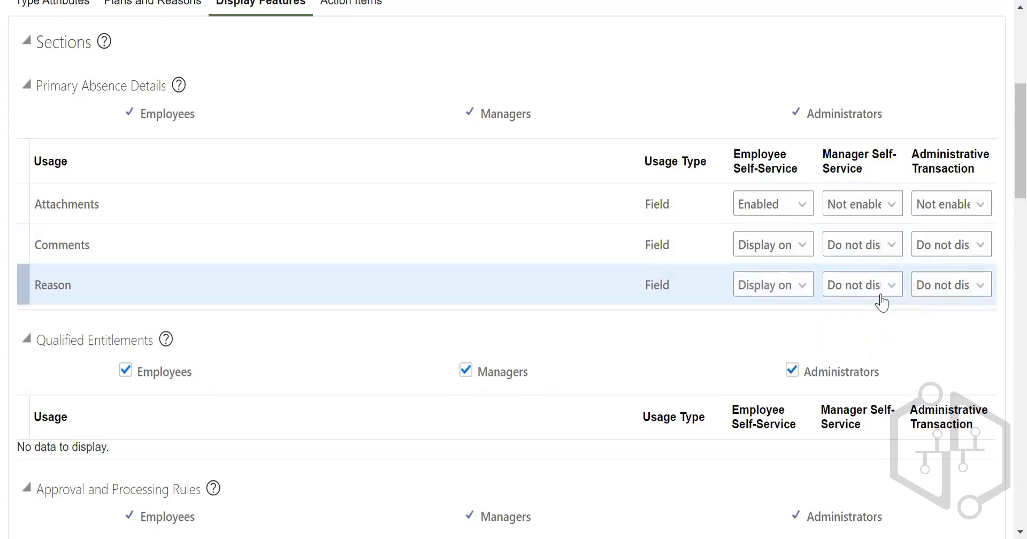
left_click(789, 291)
left_click(781, 339)
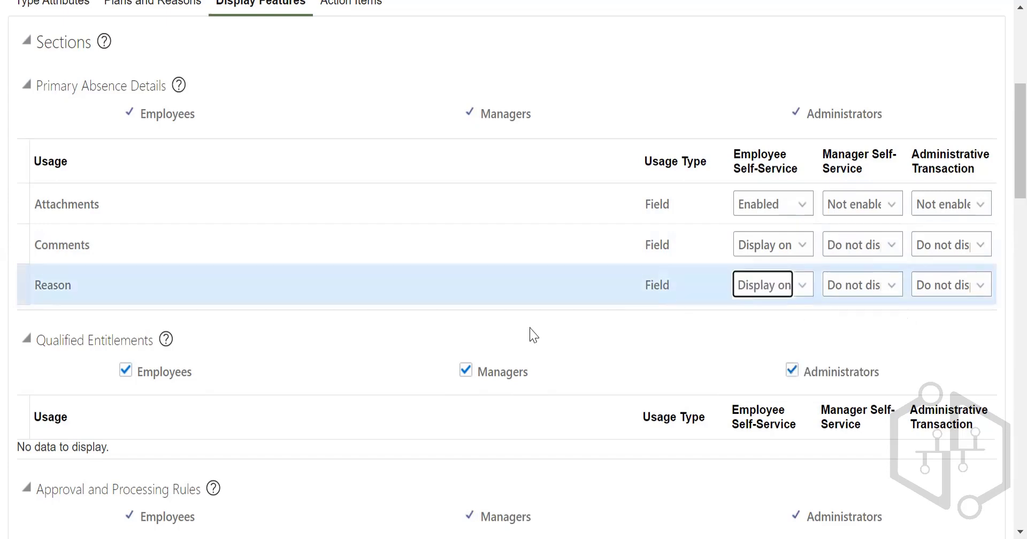
left_click(784, 291)
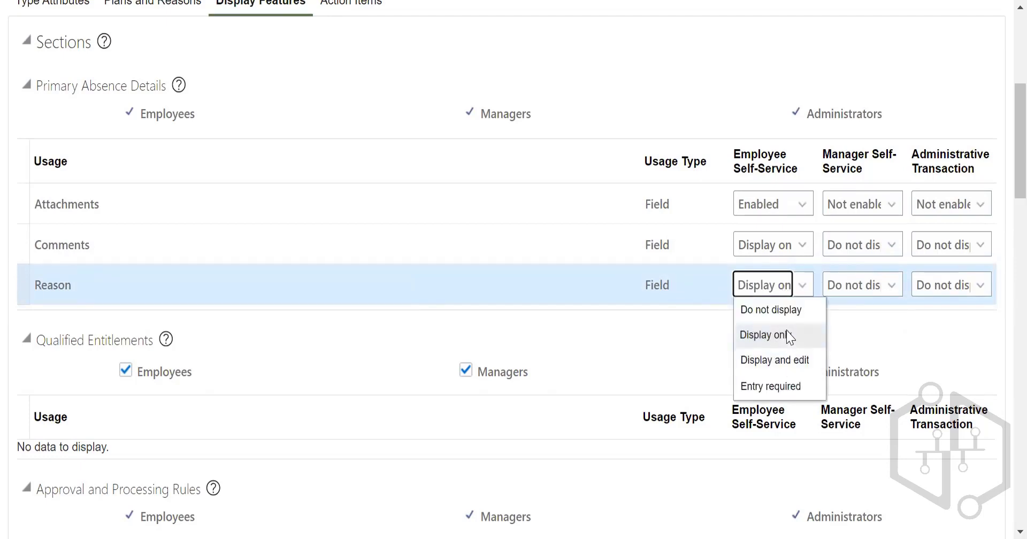
left_click(855, 336)
- Add US_Doctors certificate as an active certification in the absence type's action items
left_click_drag(1015, 175, 1001, 104)
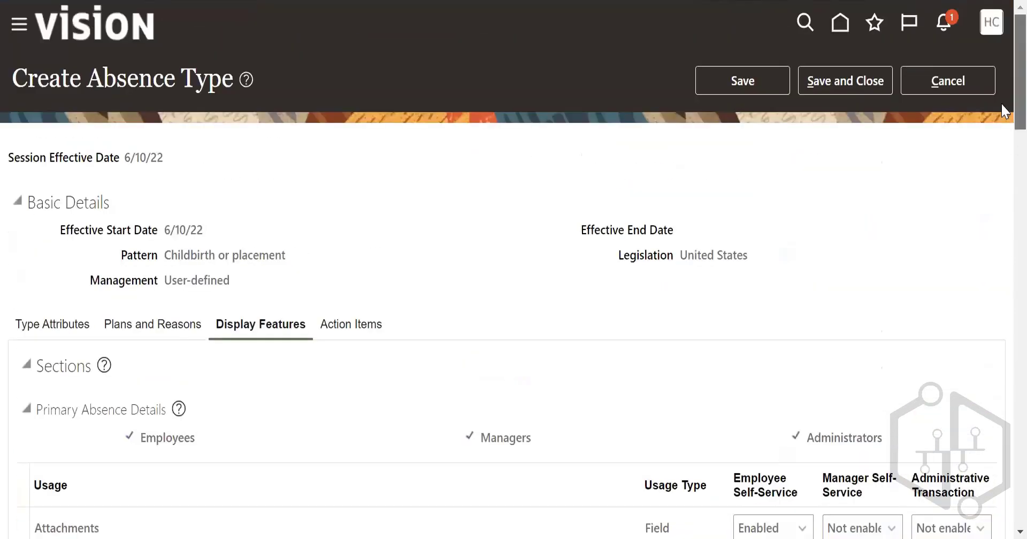
left_click(353, 325)
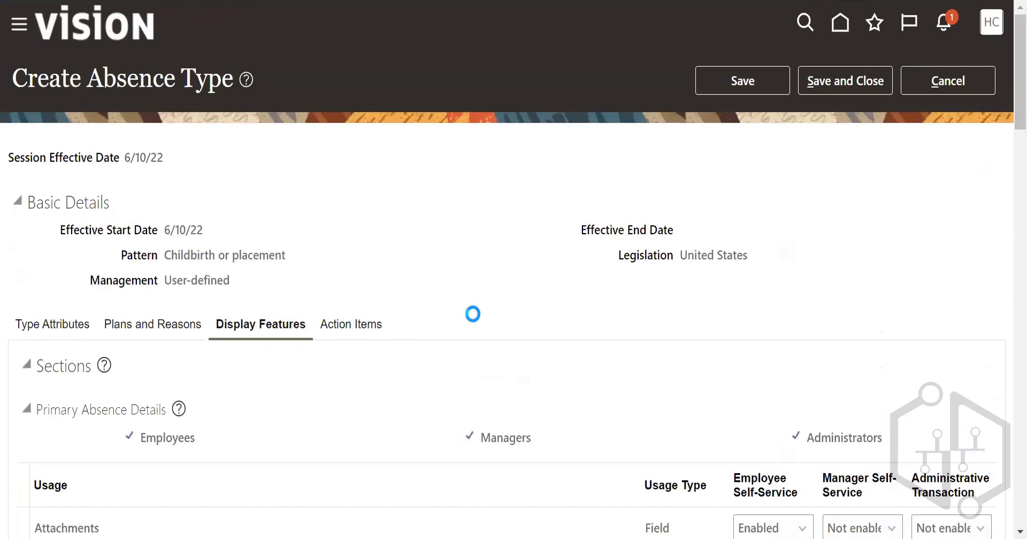
left_click(152, 400)
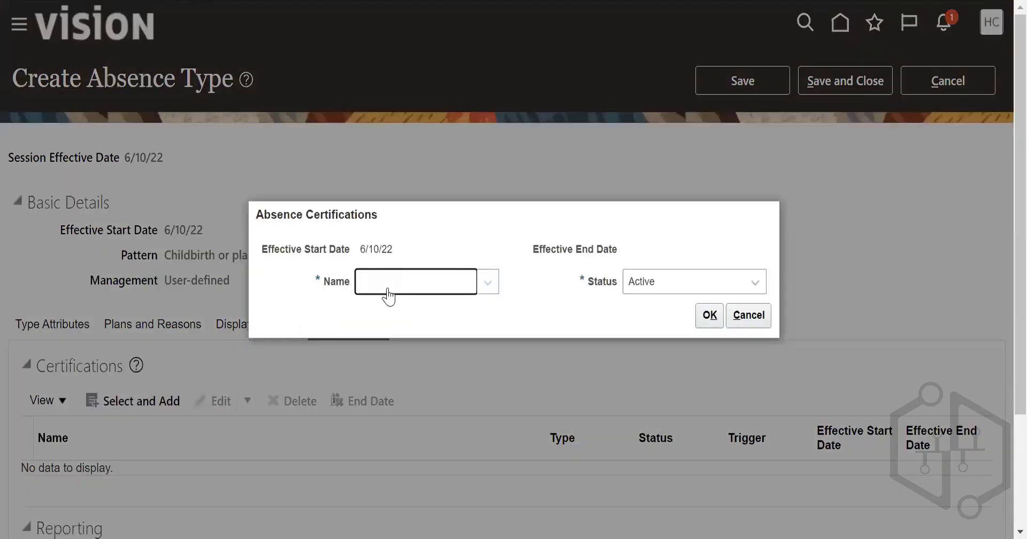
left_click(388, 294)
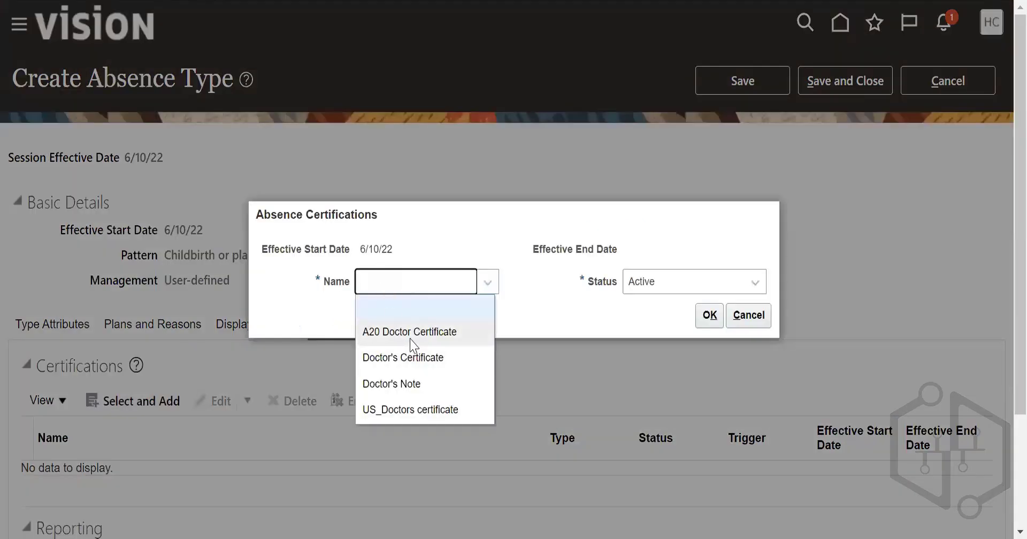
left_click(412, 410)
left_click(710, 316)
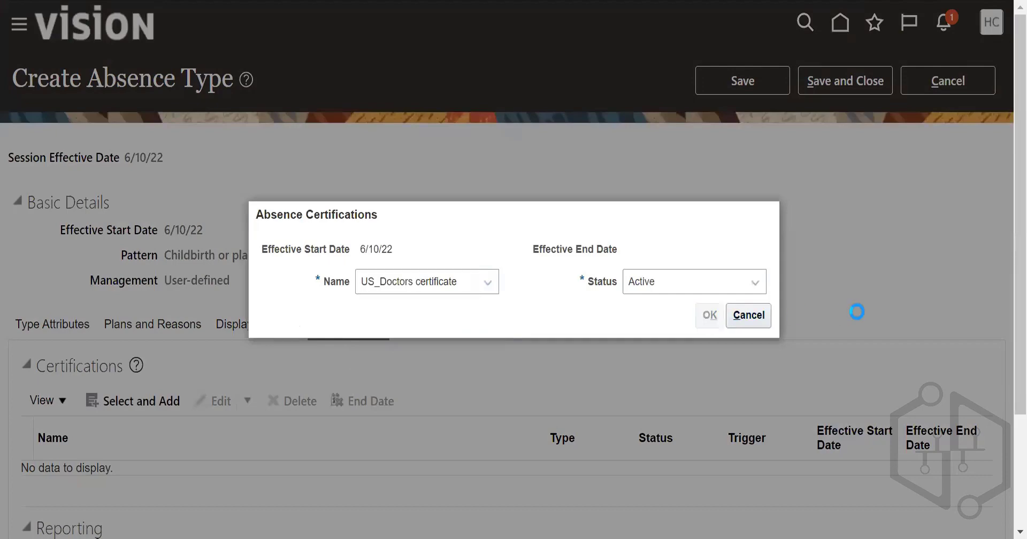
- Leave the type out of the daily report breakdown and save and close the childbirth absence type
scroll(855, 312, "down", 2)
scroll(855, 313, "down", 2)
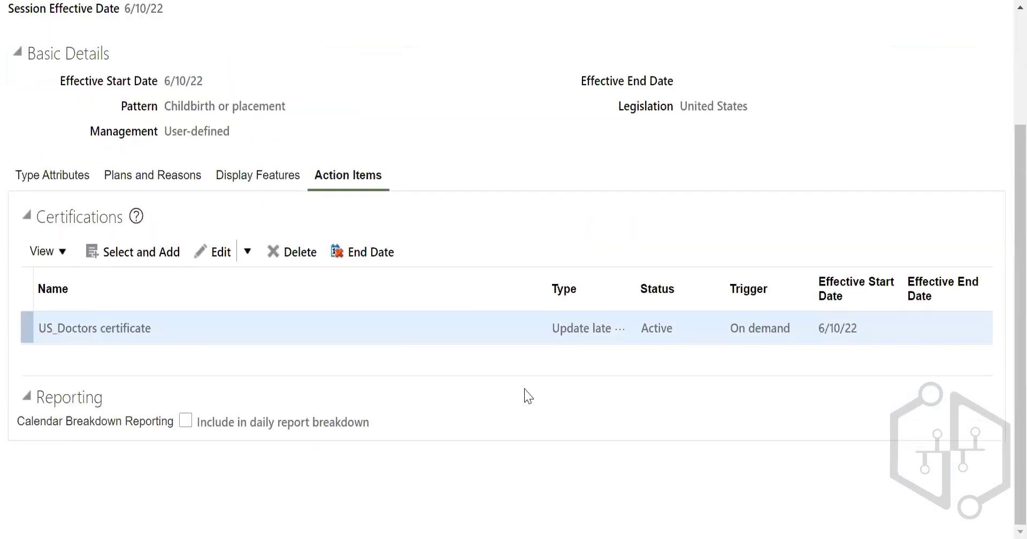
scroll(528, 396, "up", 4)
left_click(839, 81)
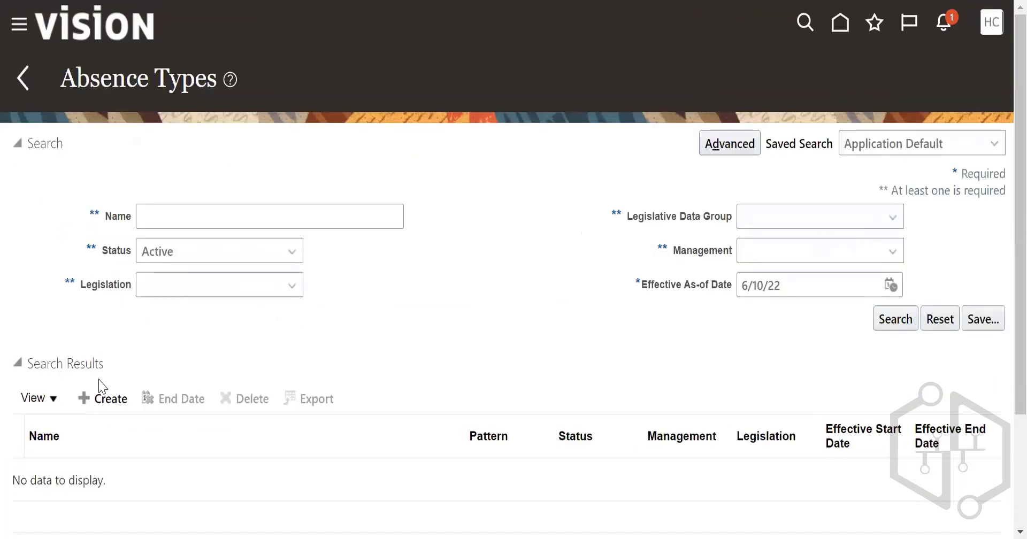
- Start creating a United States absence type with the Illness or injury pattern
left_click(103, 398)
left_click(557, 304)
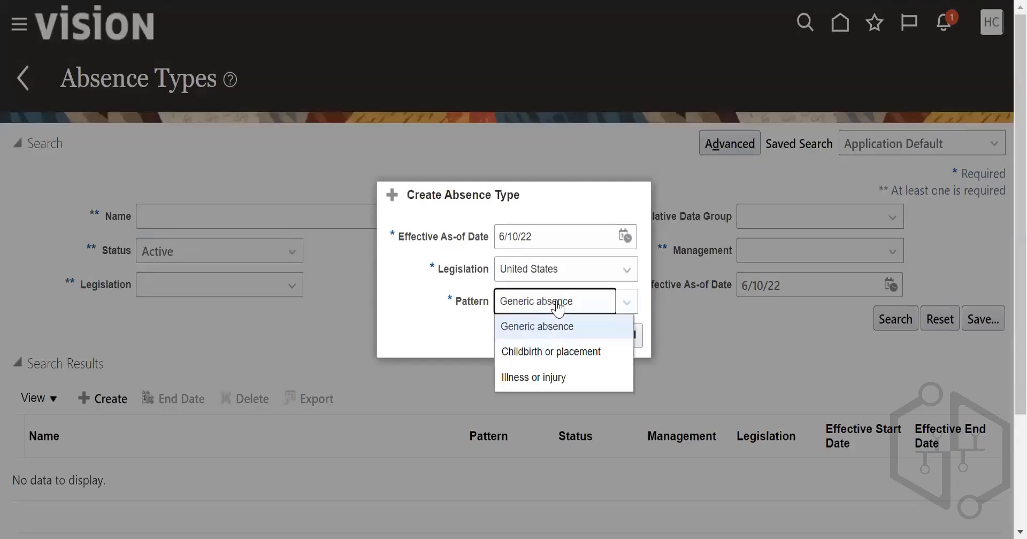
left_click(556, 378)
left_click(571, 335)
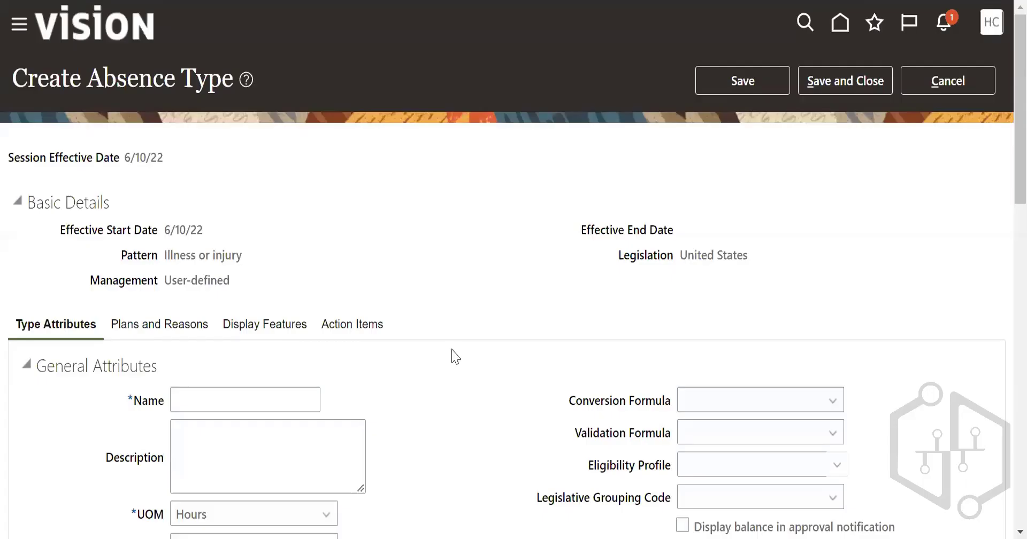
- Look over the type attributes of the illness or injury absence and discard the unsaved type
scroll(462, 351, "down", 3)
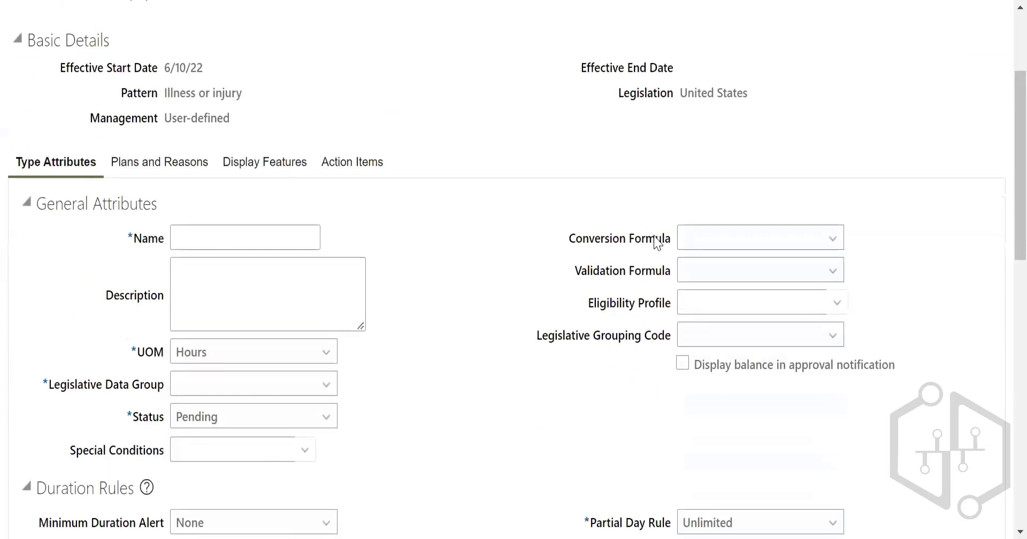
scroll(476, 363, "down", 5)
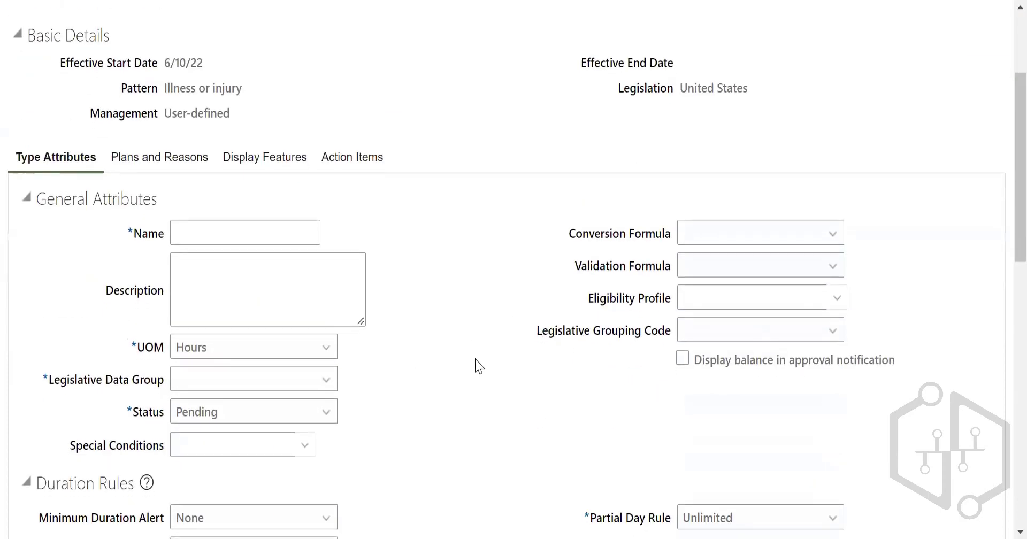
scroll(475, 357, "down", 7)
scroll(475, 358, "up", 15)
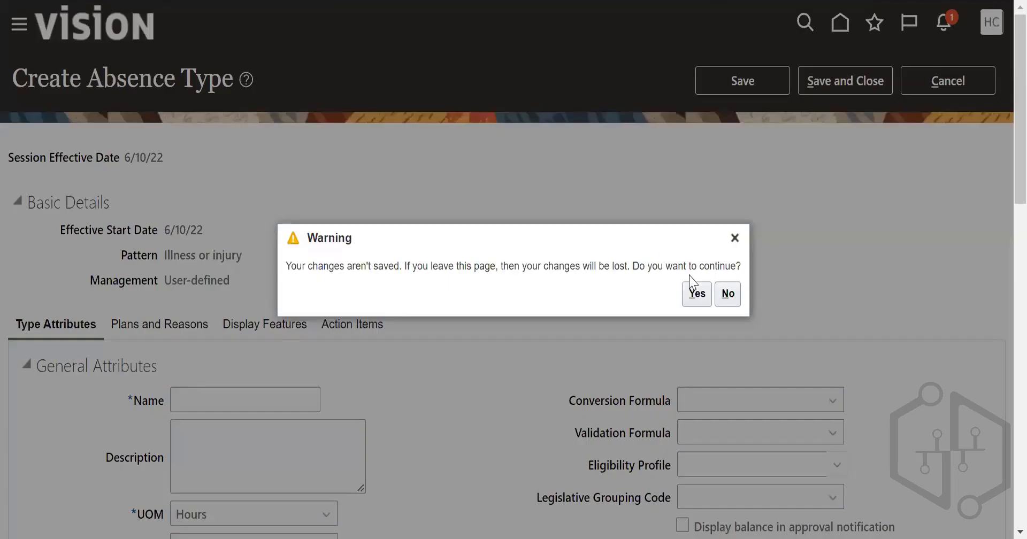
left_click(695, 292)
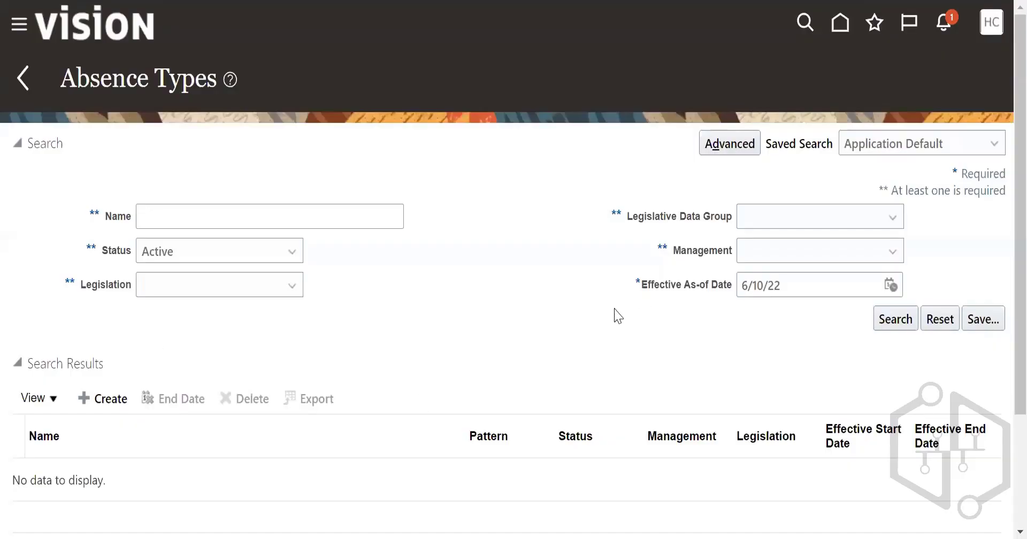